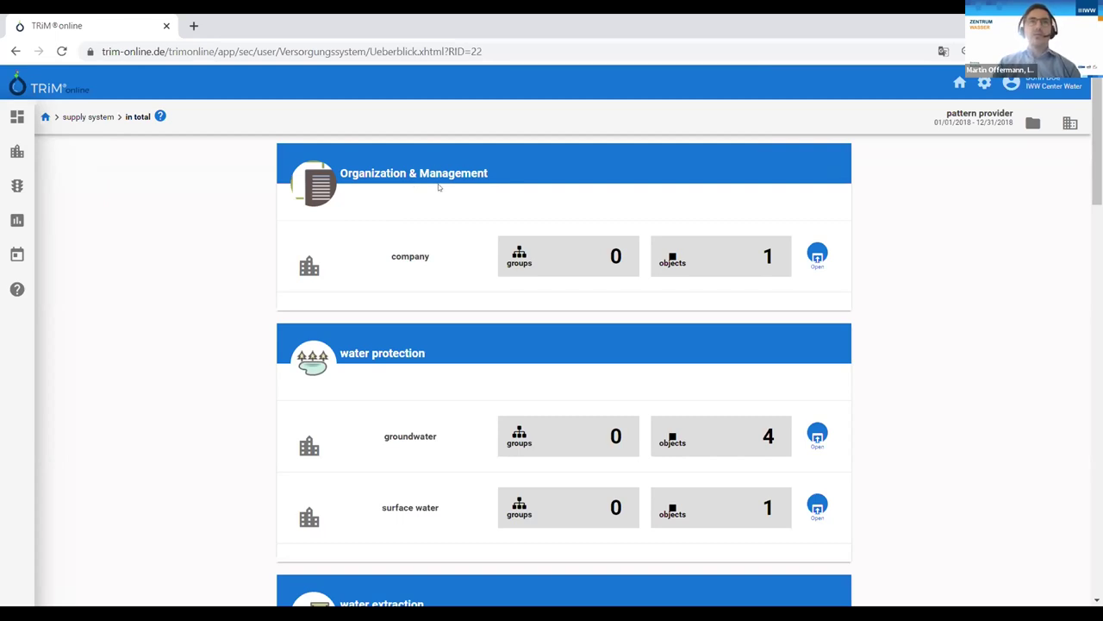
# Step: Review the object types of the supply system overview, from Organization & Management through Water transport & distribution
pyautogui.scroll(-2, 409, 285)
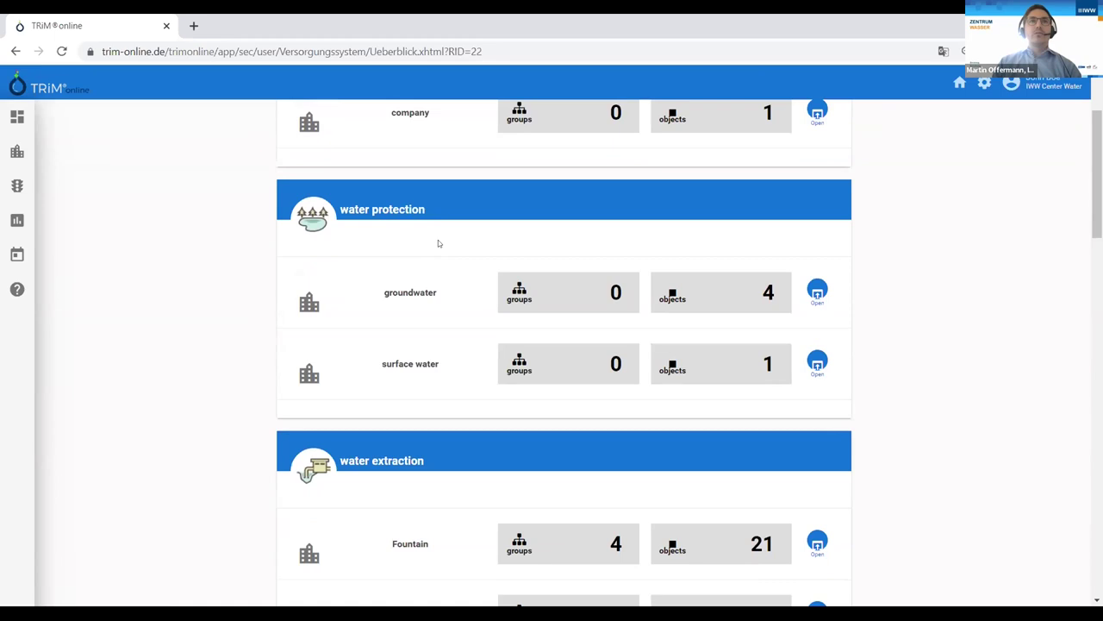
pyautogui.scroll(-2, 402, 239)
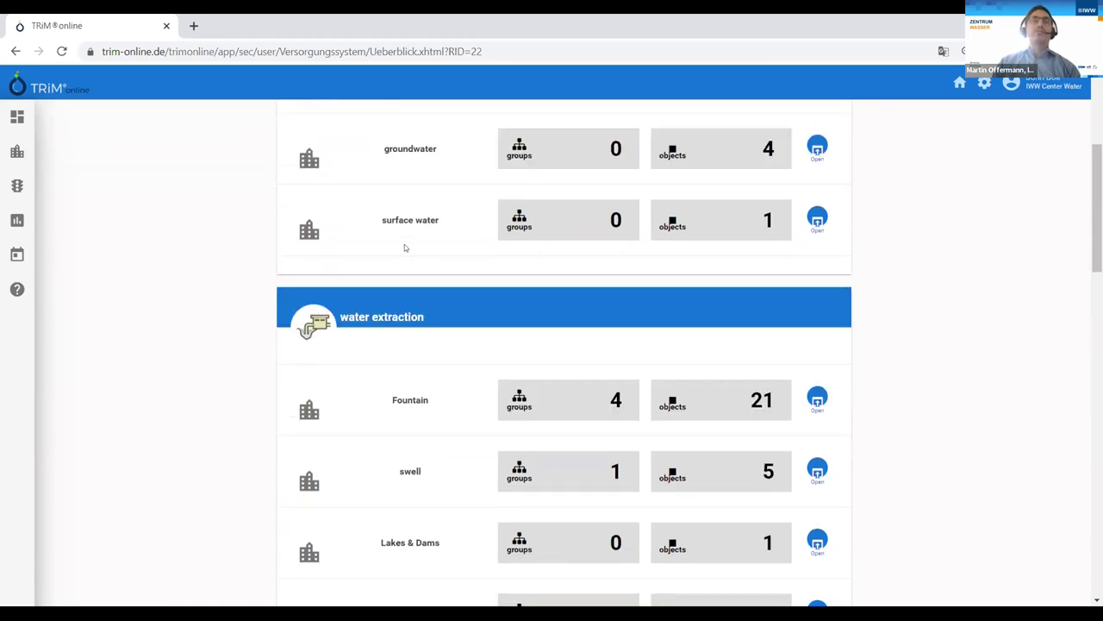
pyautogui.scroll(-2, 416, 241)
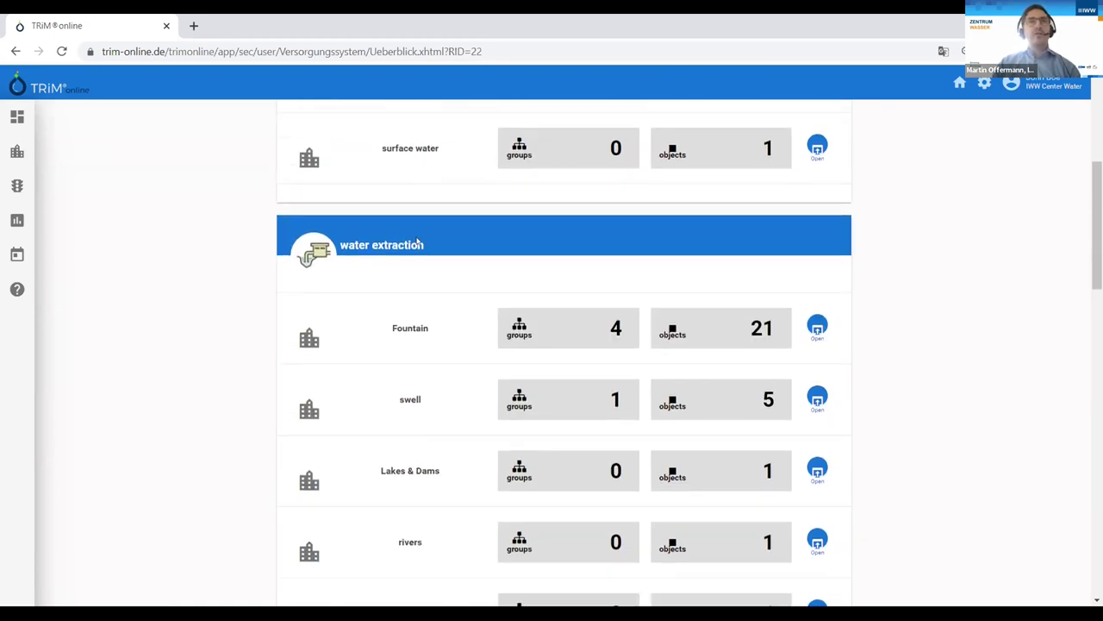
pyautogui.scroll(-2, 406, 224)
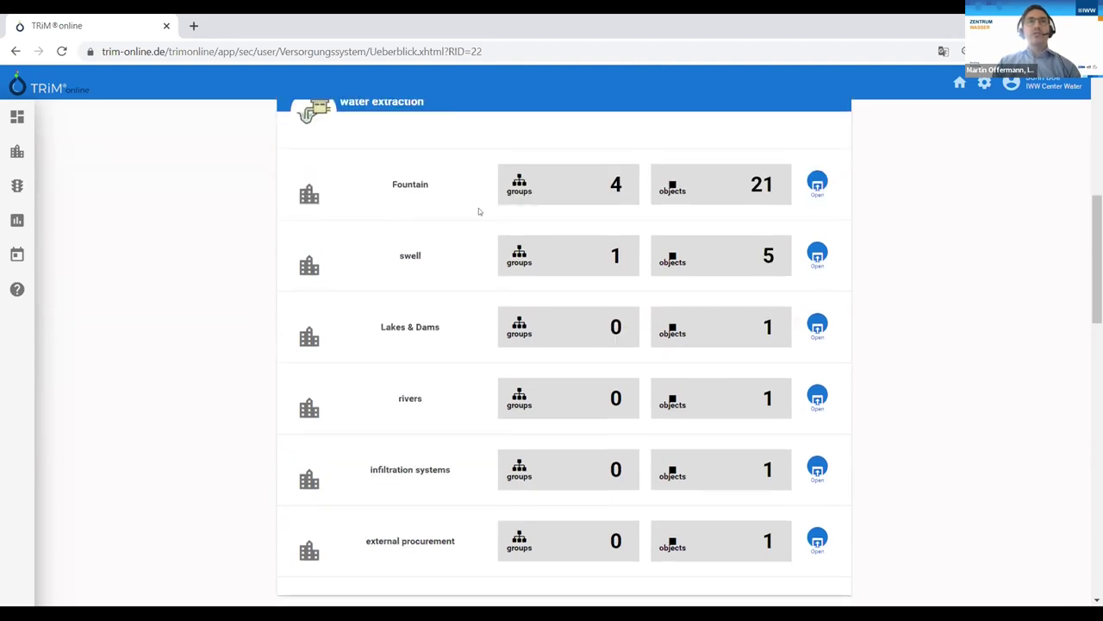
pyautogui.scroll(-1, 470, 235)
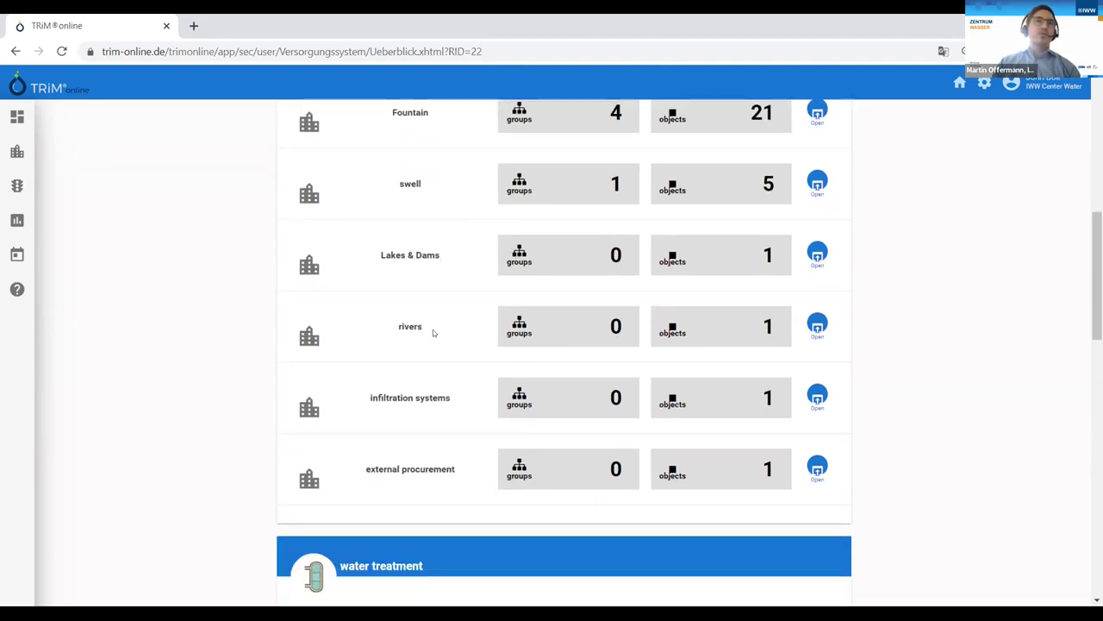
pyautogui.scroll(-2, 356, 302)
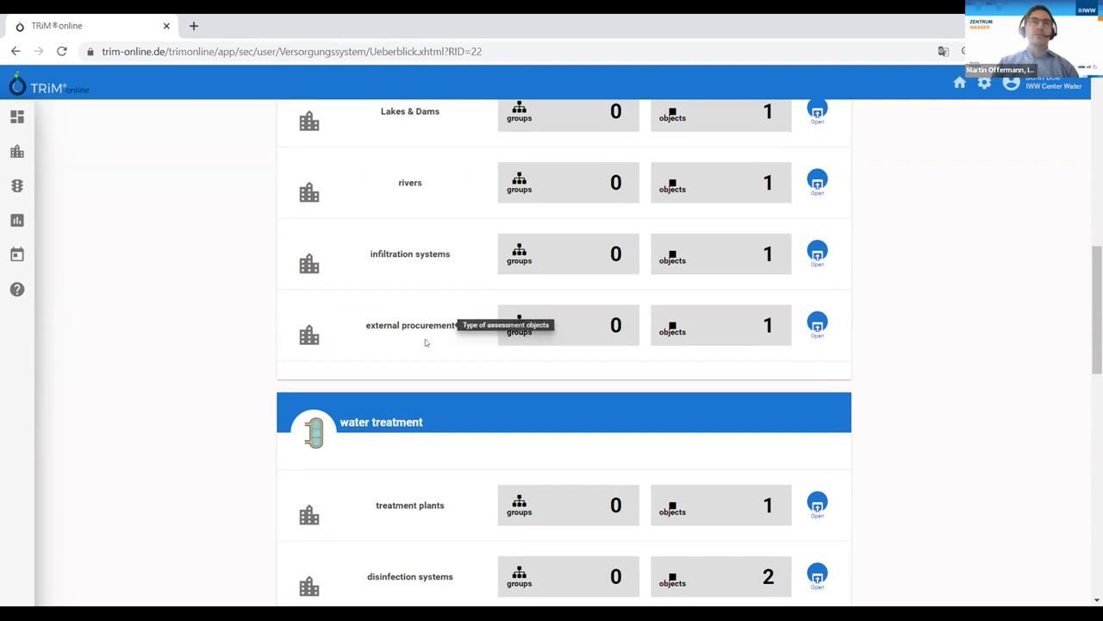
pyautogui.scroll(-3, 429, 370)
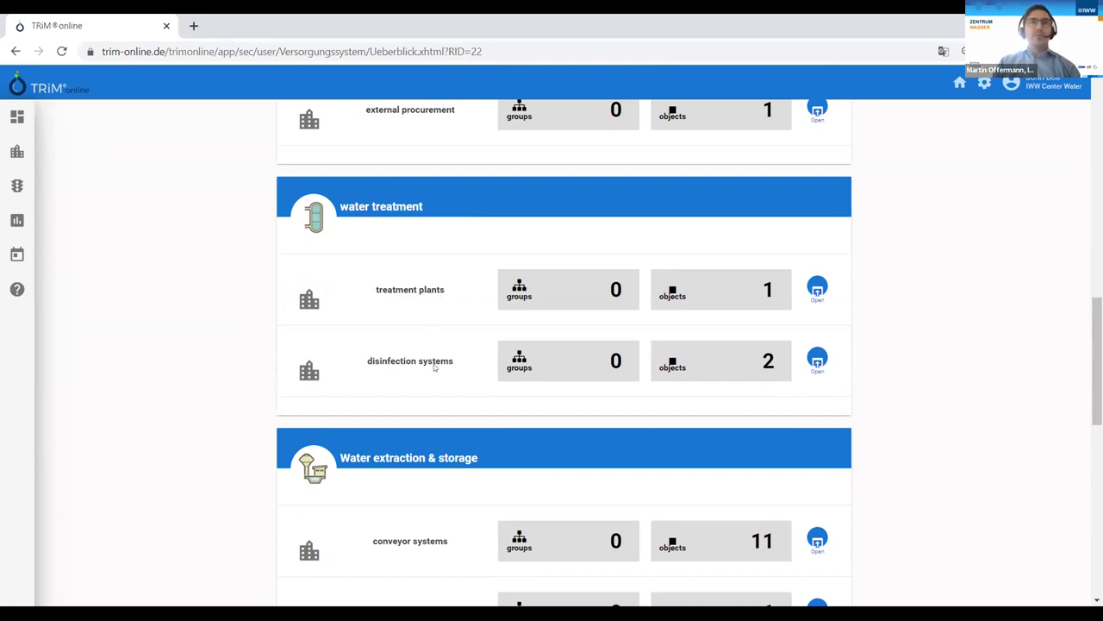
pyautogui.scroll(-3, 464, 375)
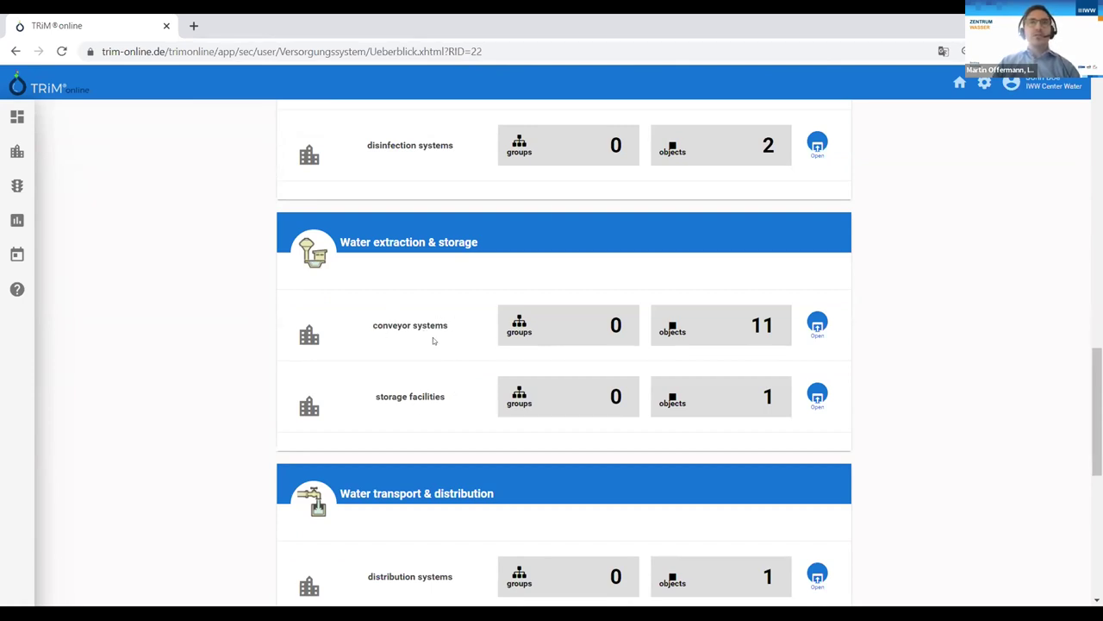
pyautogui.scroll(-2, 434, 342)
pyautogui.scroll(-2, 433, 342)
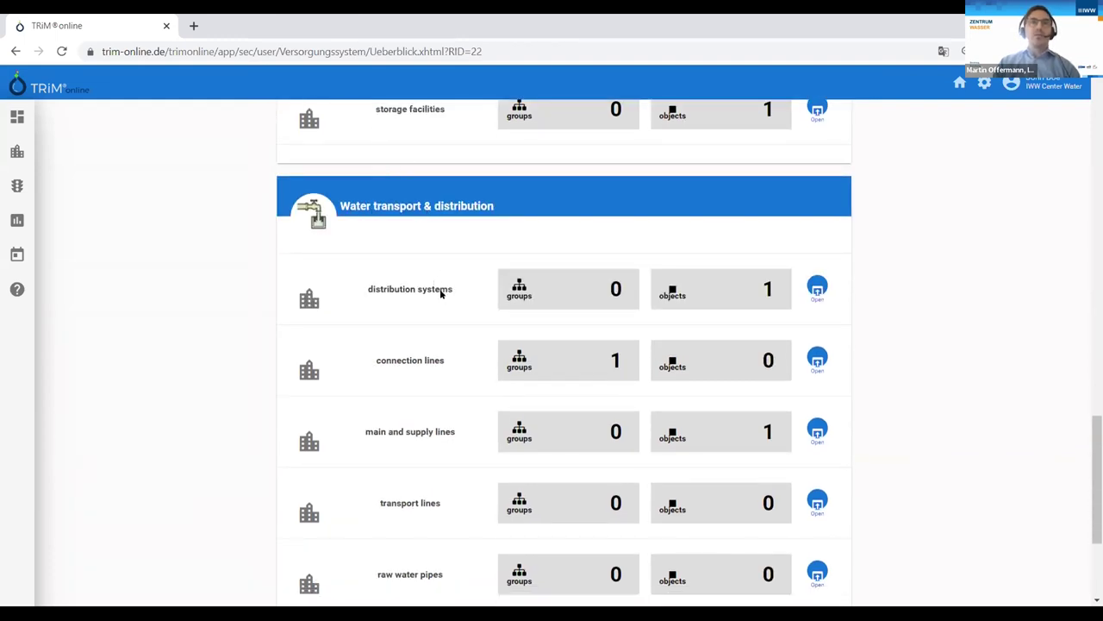
pyautogui.scroll(-2, 443, 289)
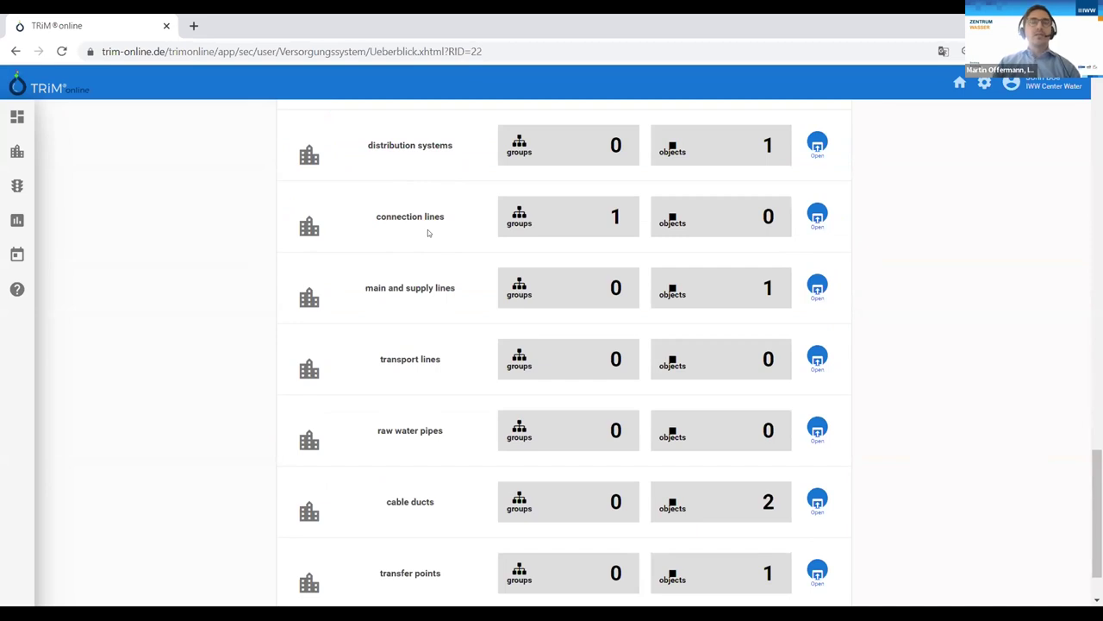
pyautogui.scroll(-1, 414, 314)
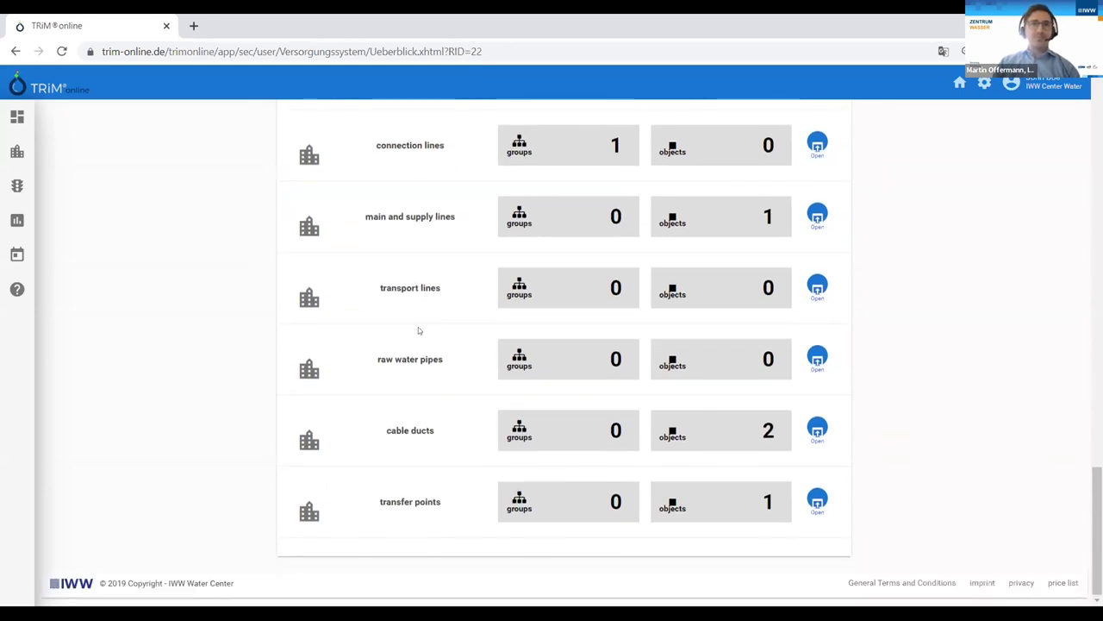
pyautogui.scroll(1, 444, 252)
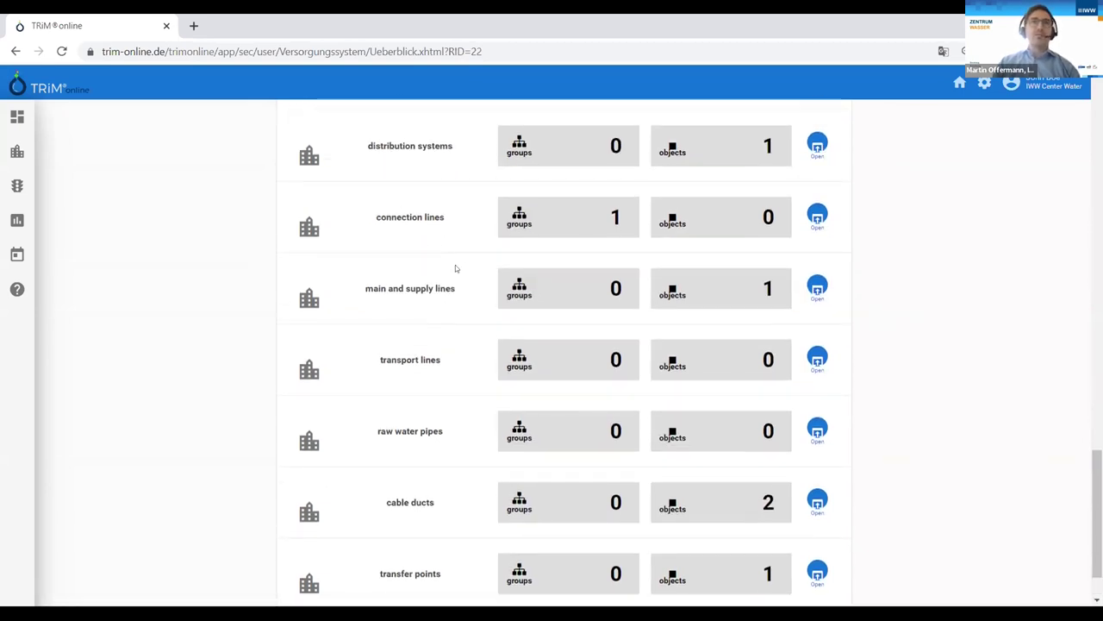
pyautogui.scroll(-1, 459, 273)
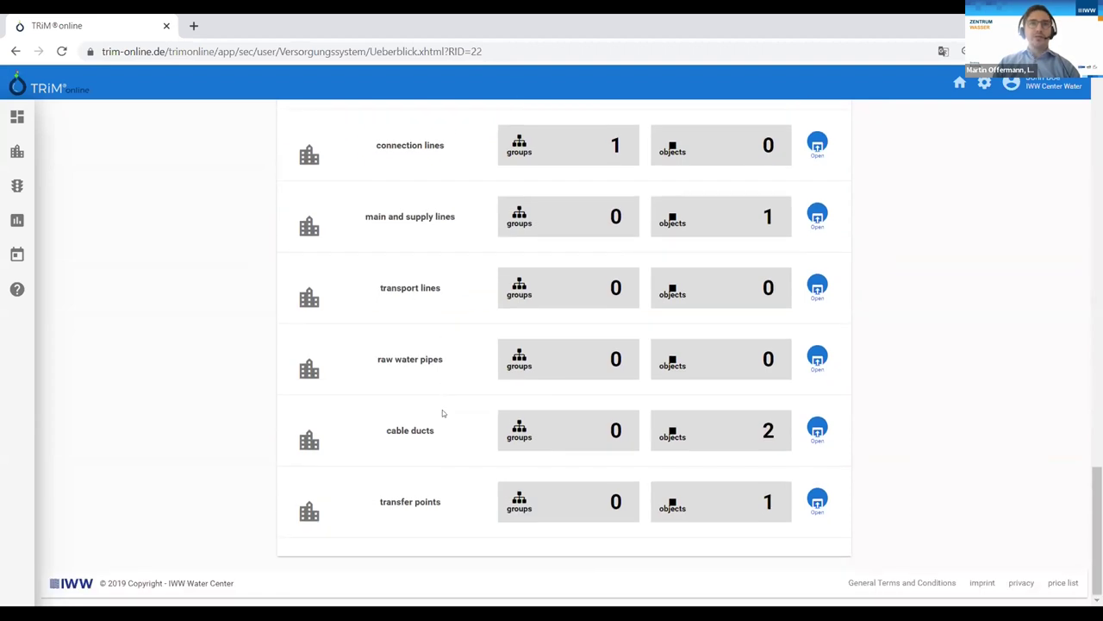
# Step: Open the Fountain evaluation objects under water extraction and translate the page into English
pyautogui.scroll(14, 416, 423)
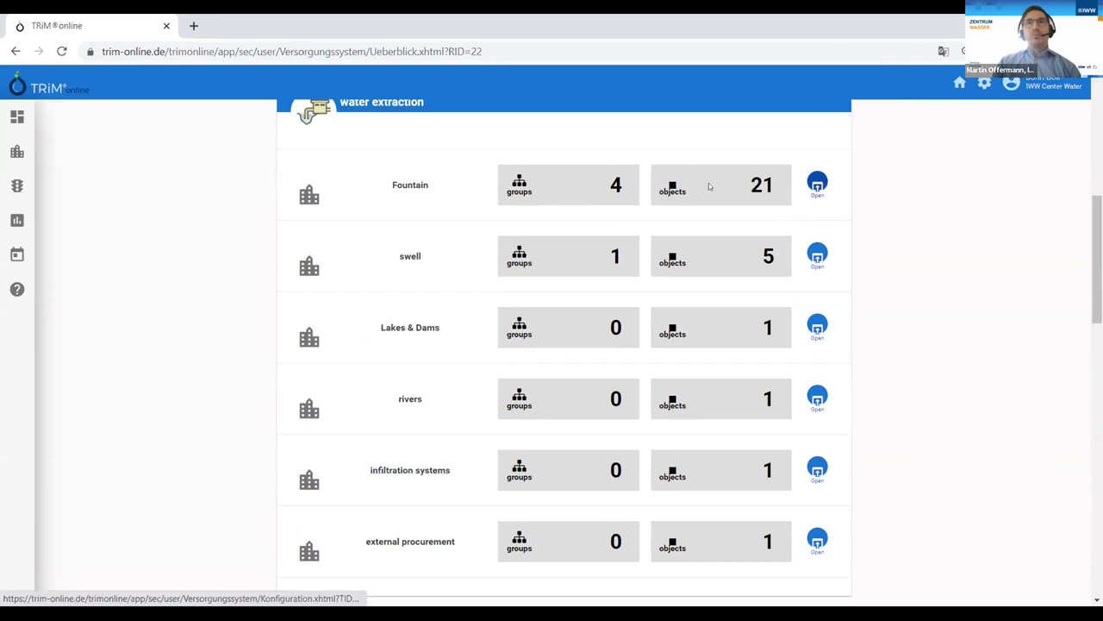
pyautogui.scroll(2, 602, 237)
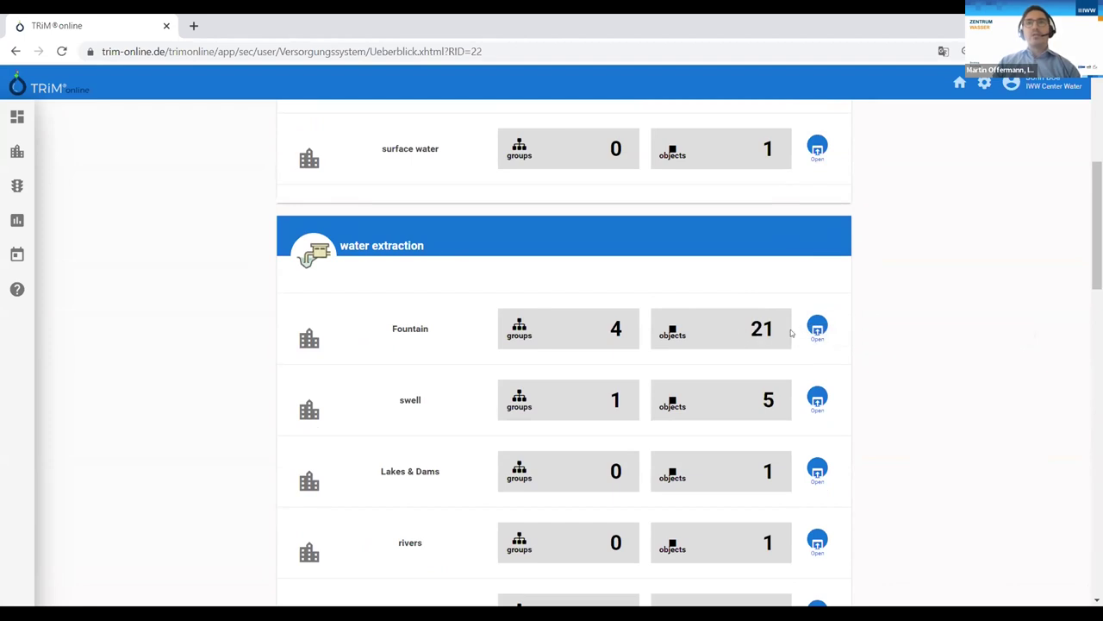
pyautogui.click(817, 327)
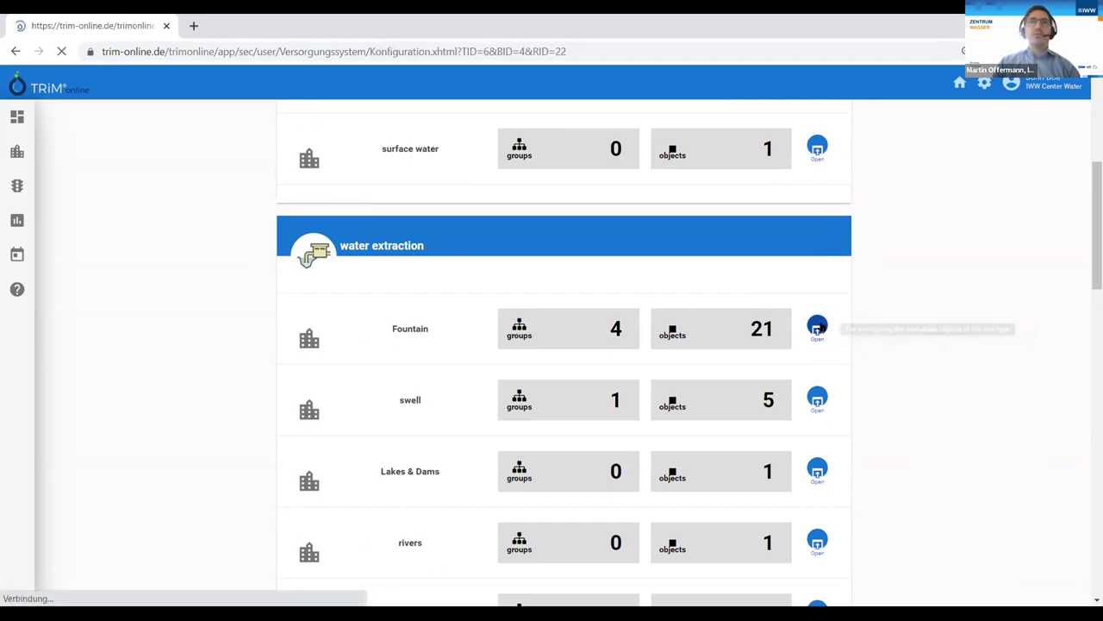
pyautogui.scroll(-2, 444, 281)
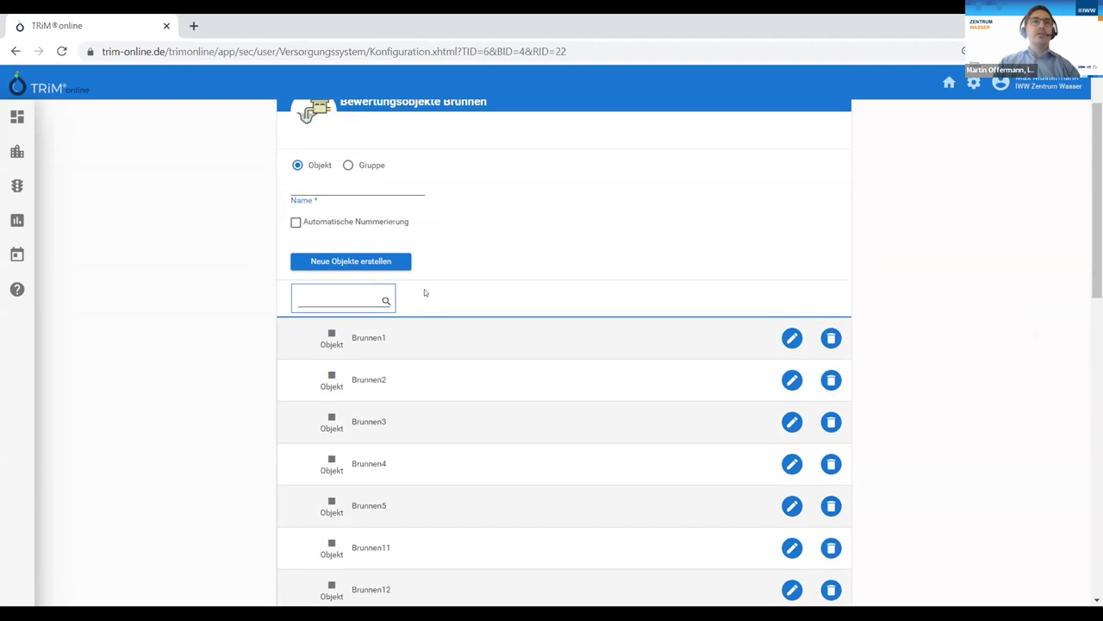
pyautogui.rightClick(225, 227)
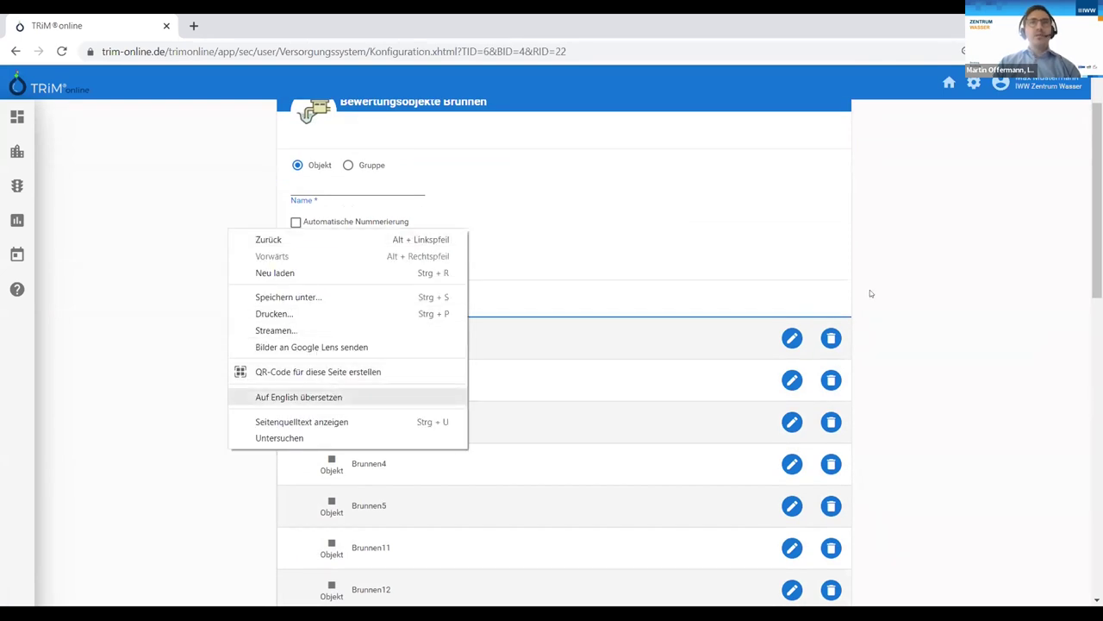
pyautogui.click(299, 397)
pyautogui.scroll(-3, 334, 261)
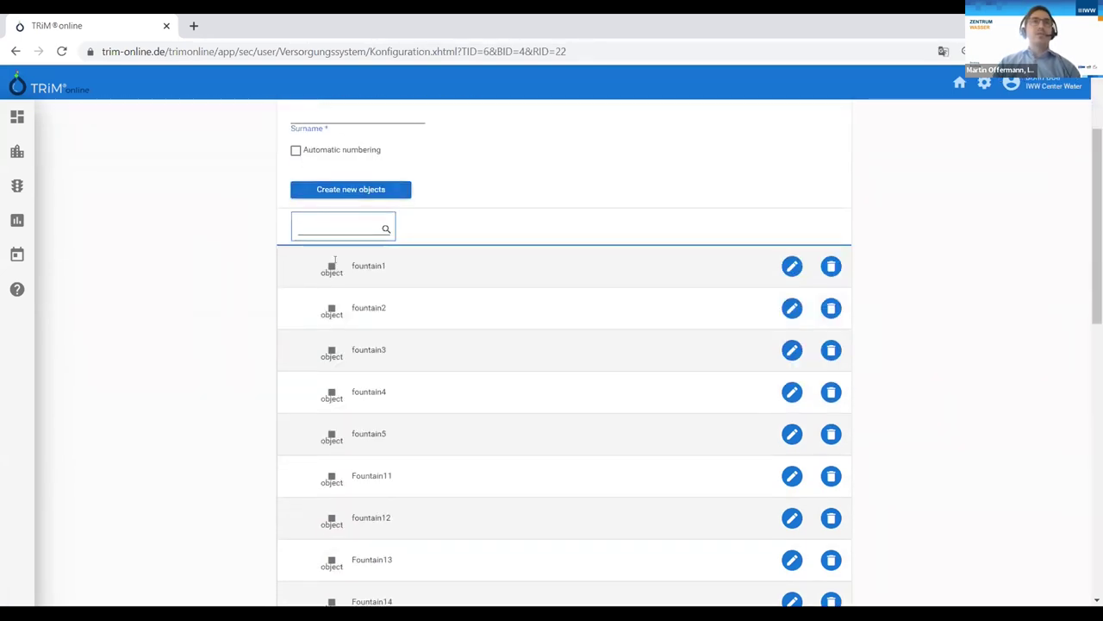
pyautogui.scroll(-2, 519, 329)
pyautogui.scroll(5, 394, 324)
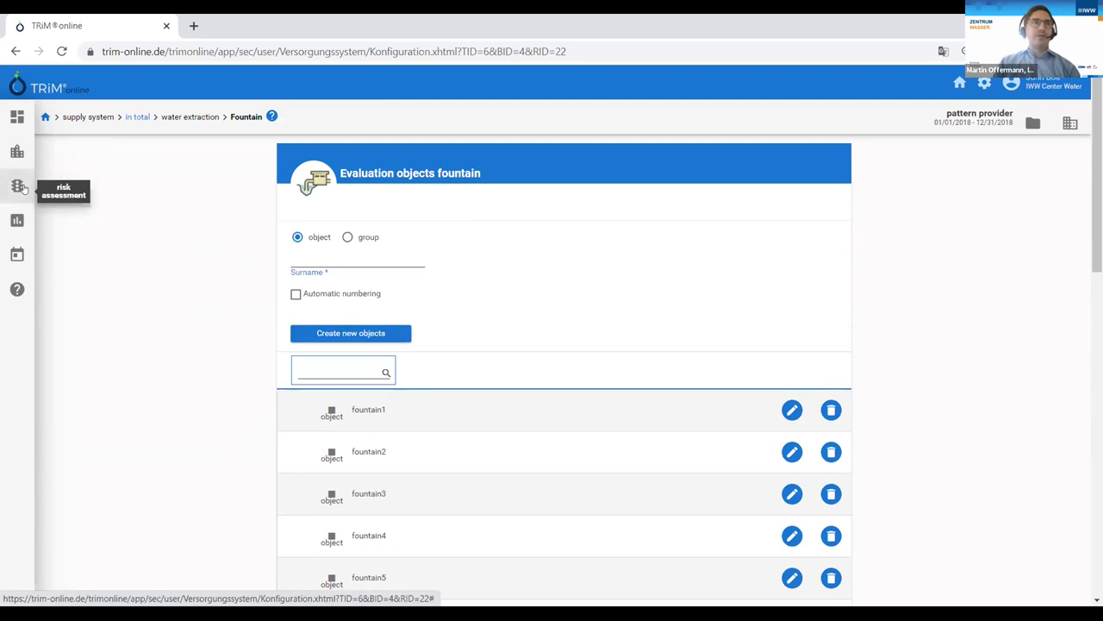
# Step: Open the overall risk assessment overview and translate the page into English
pyautogui.click(21, 190)
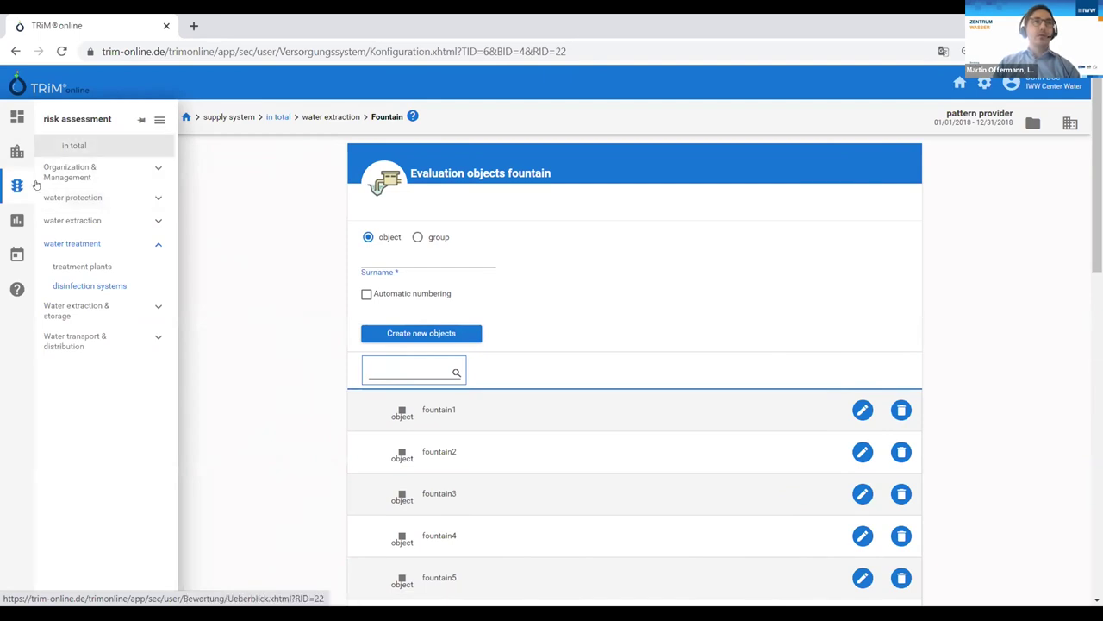
pyautogui.click(89, 147)
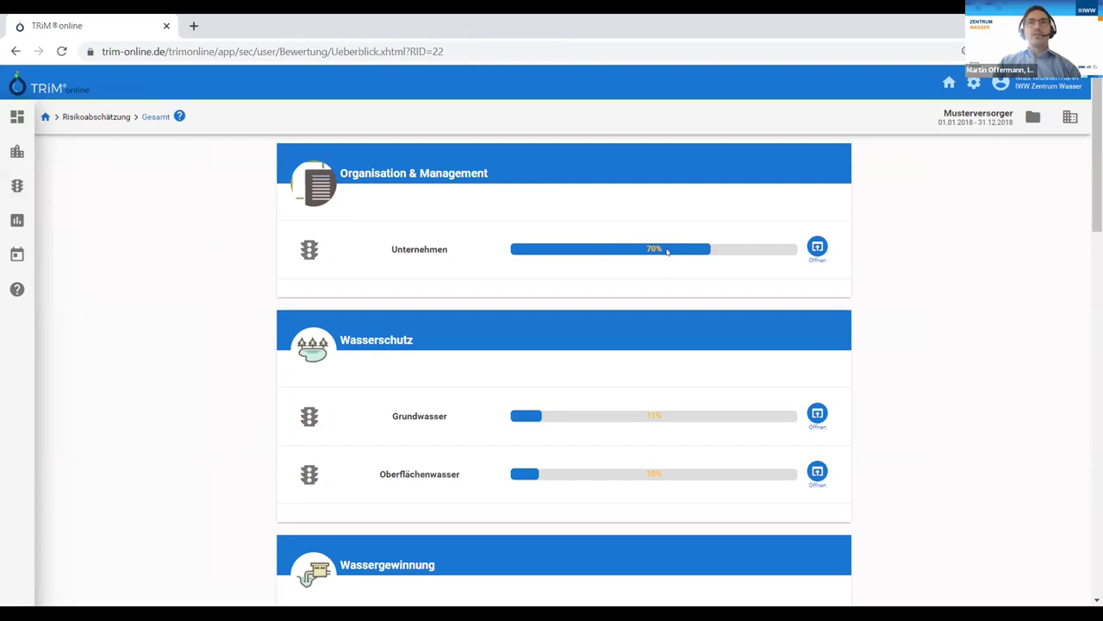
pyautogui.scroll(-3, 653, 299)
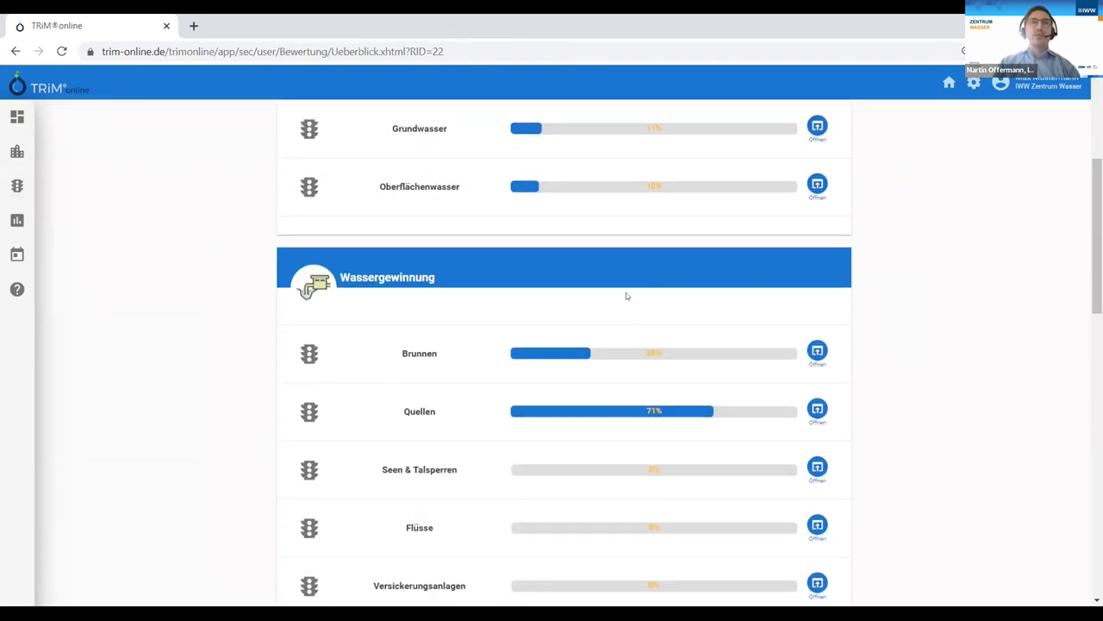
pyautogui.scroll(-1, 625, 292)
pyautogui.rightClick(174, 265)
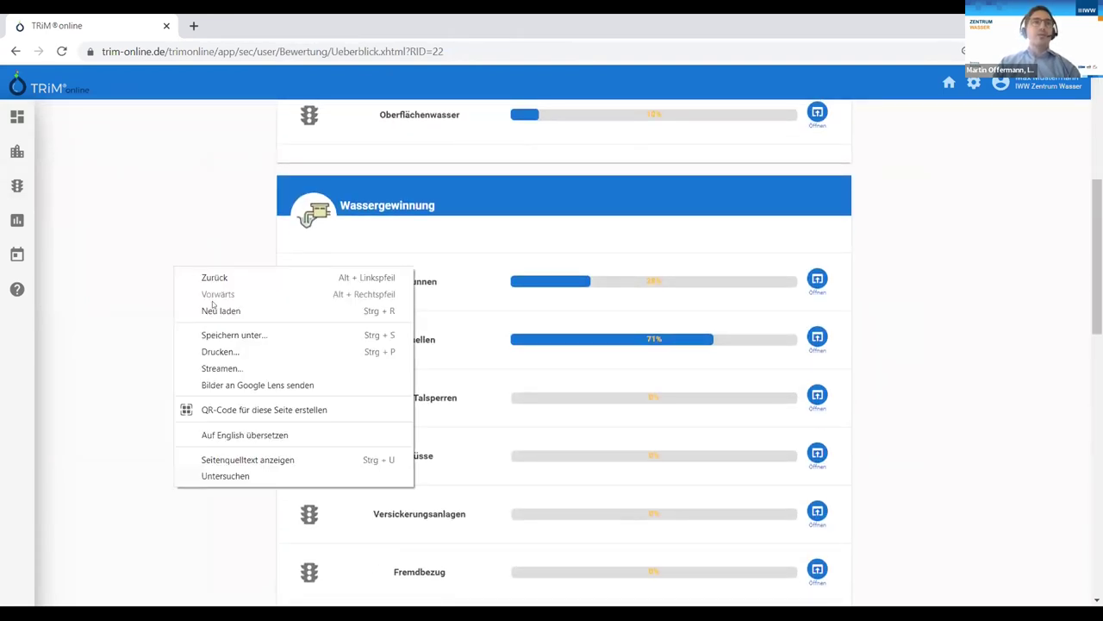
pyautogui.click(268, 436)
pyautogui.scroll(-2, 419, 335)
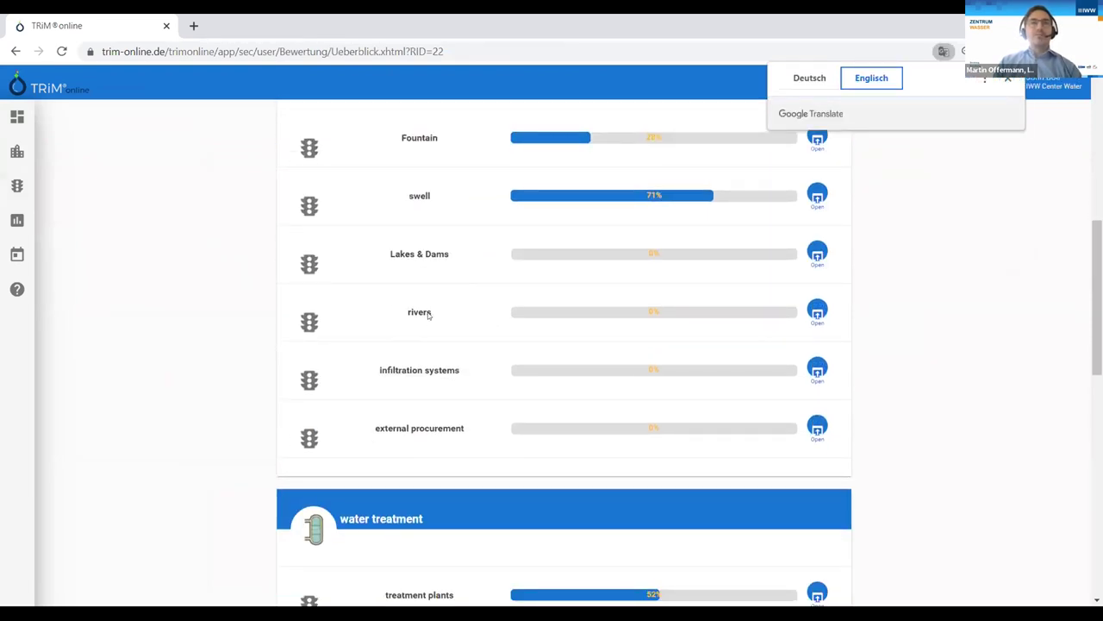
pyautogui.scroll(3, 425, 327)
pyautogui.scroll(-3, 454, 343)
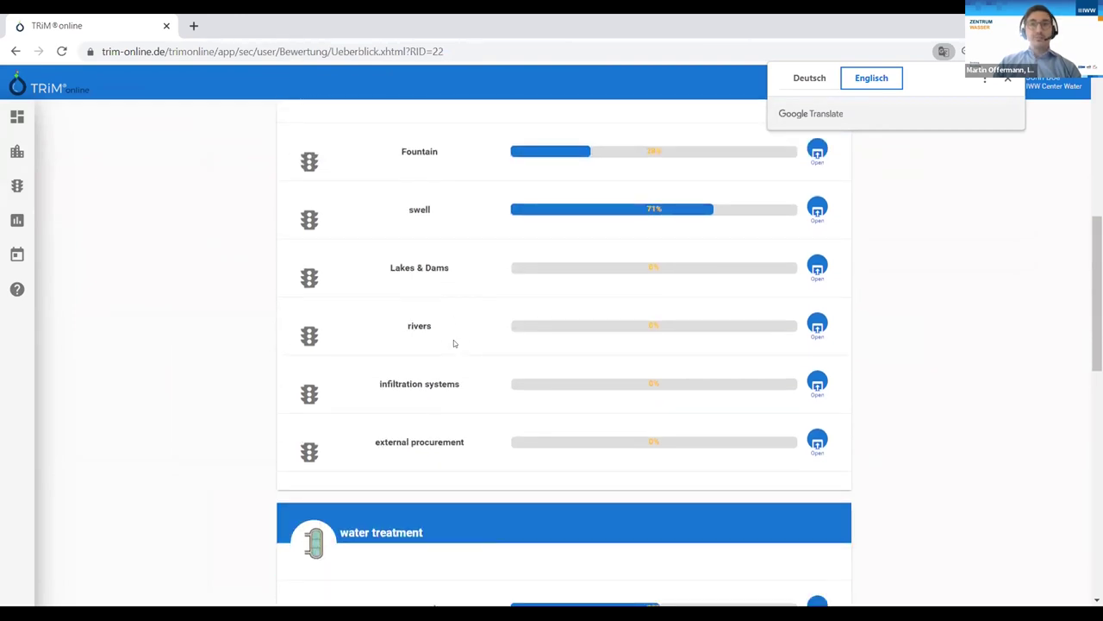
# Step: Open the list of dangerous events for Fountain under water extraction and translate it into English
pyautogui.scroll(4, 372, 325)
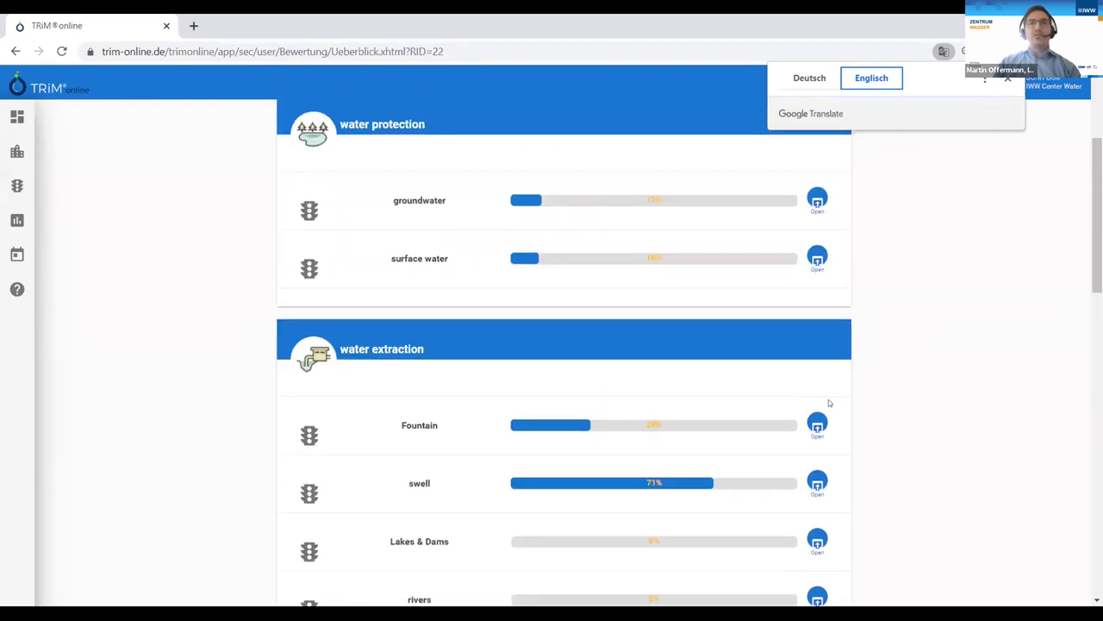
pyautogui.click(817, 423)
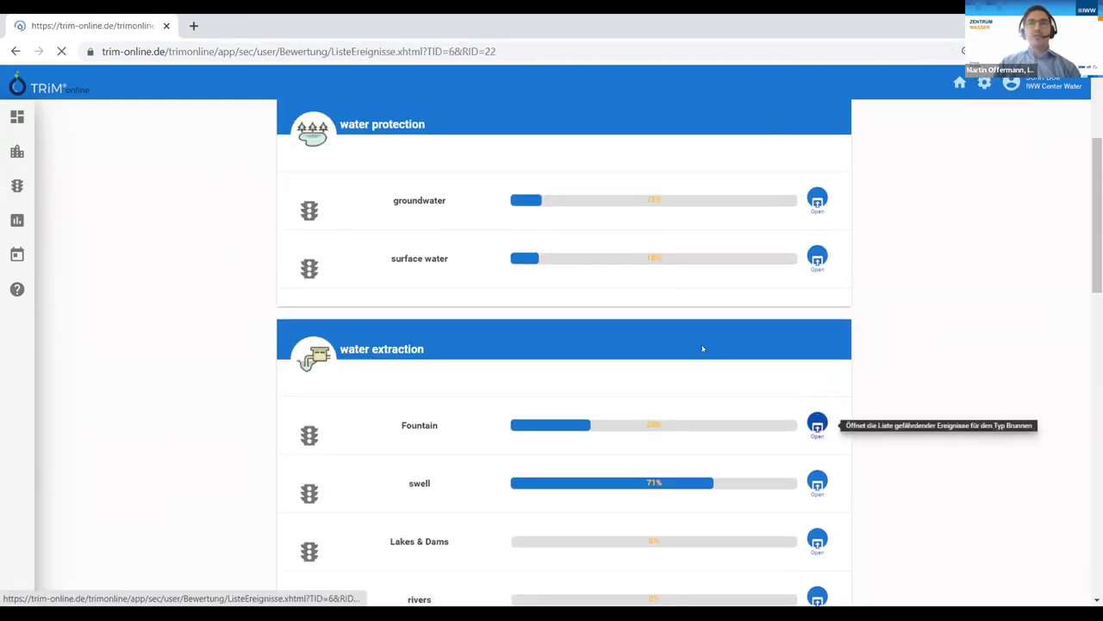
pyautogui.rightClick(229, 291)
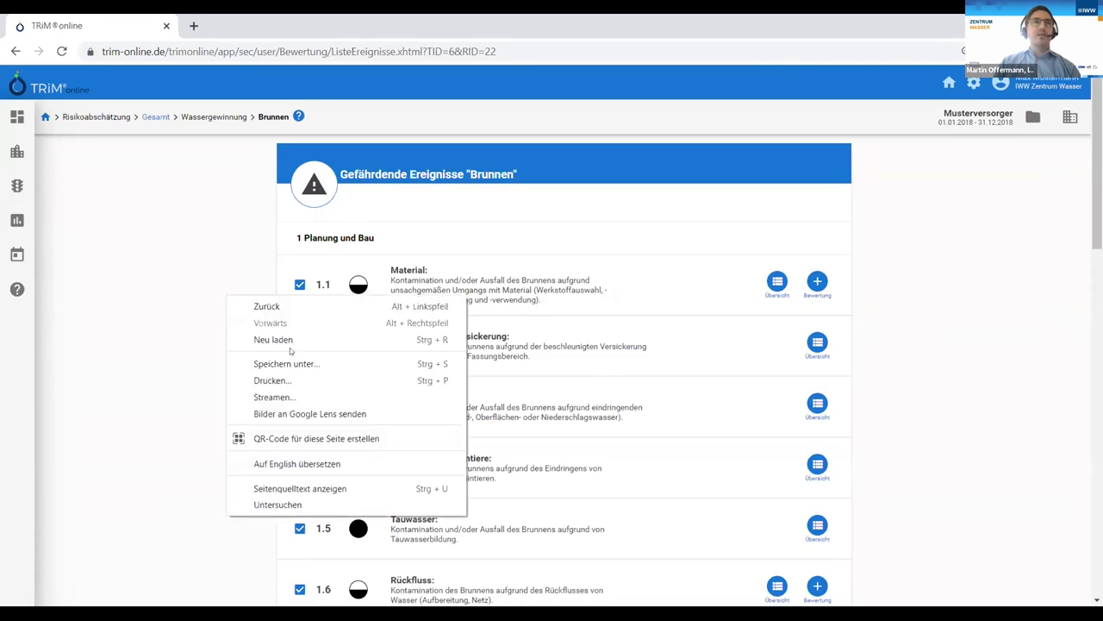
pyautogui.click(382, 463)
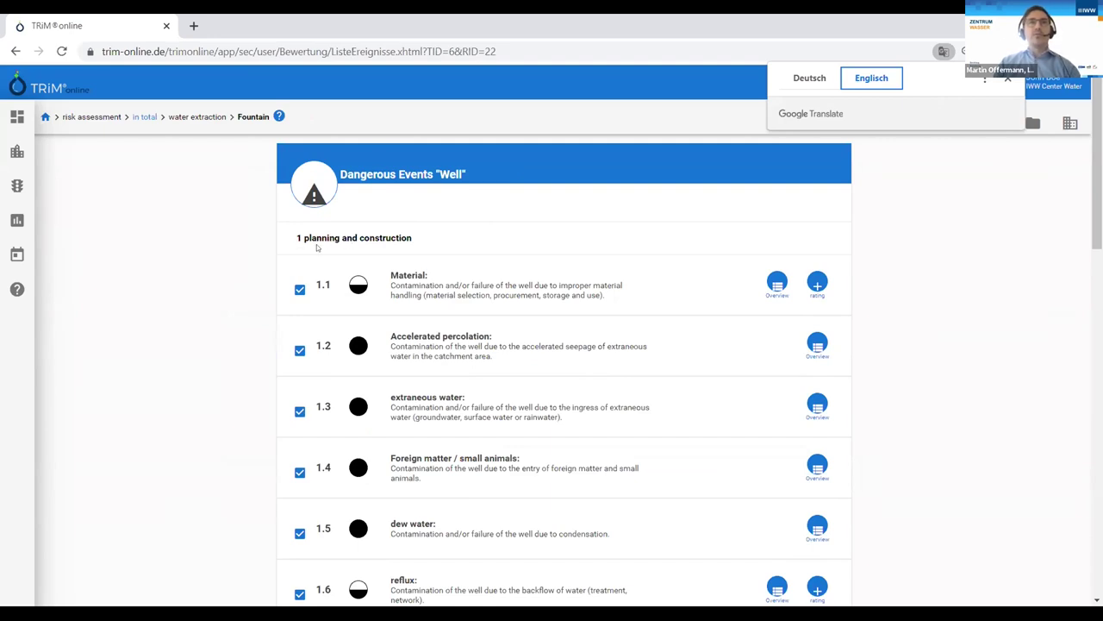
# Step: Look through the dangerous events for the well and open the rating form for event 1.1 Material
pyautogui.scroll(-4, 396, 242)
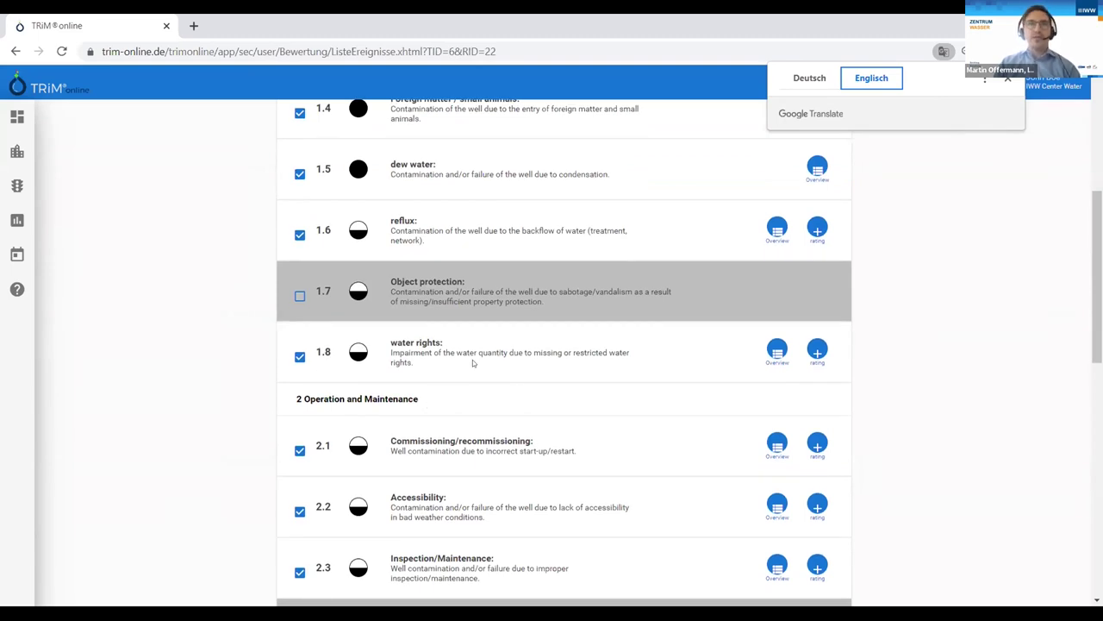
pyautogui.scroll(5, 473, 363)
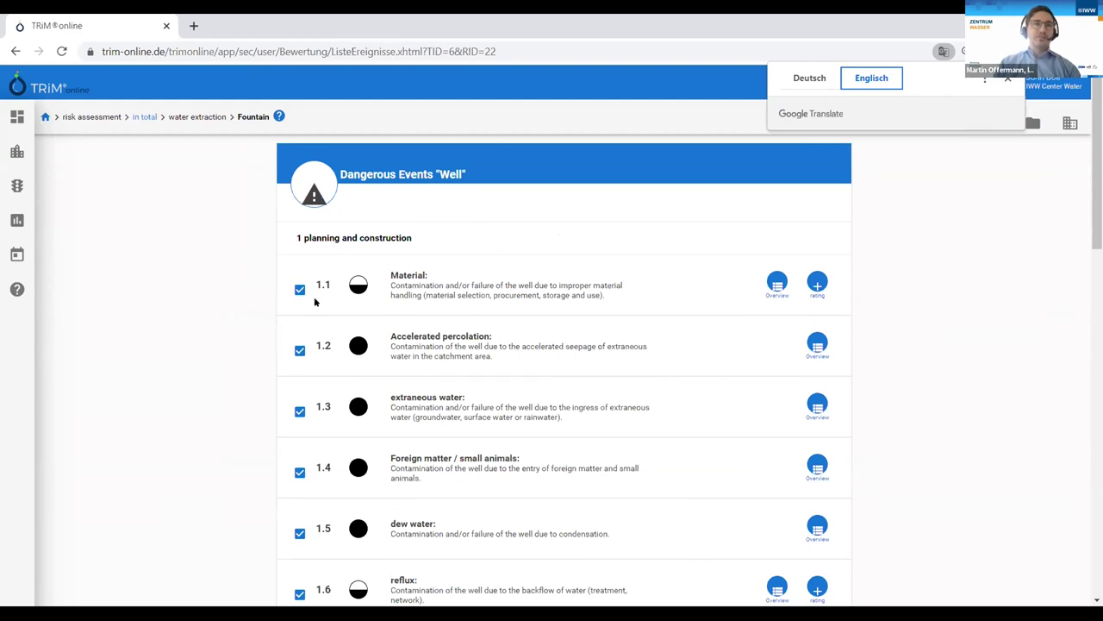
pyautogui.scroll(-1, 314, 302)
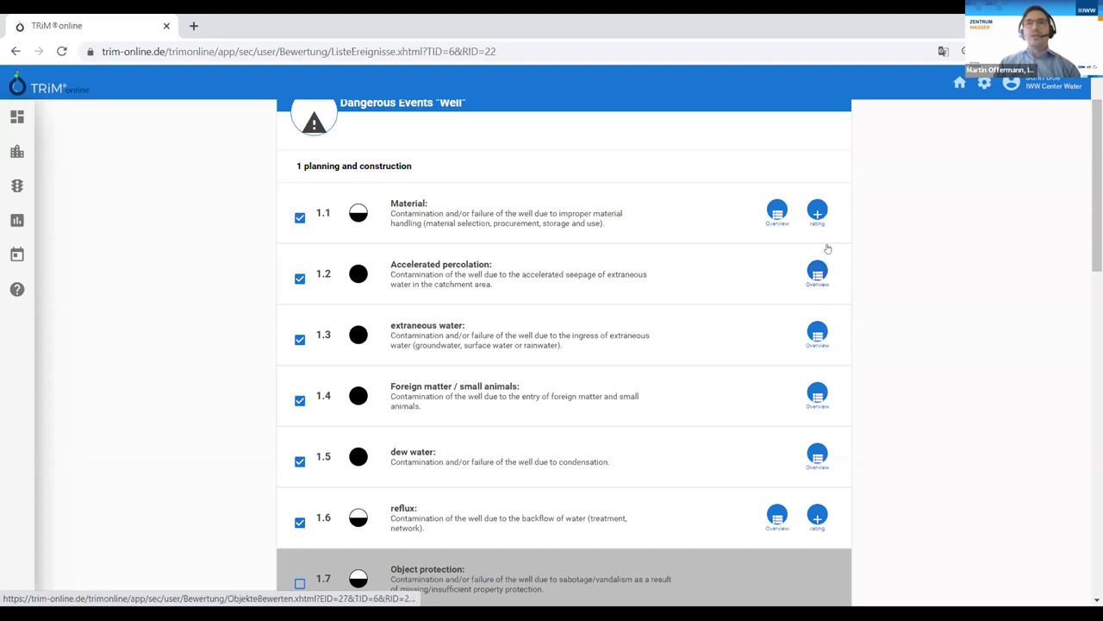
pyautogui.scroll(-3, 849, 431)
pyautogui.scroll(3, 849, 434)
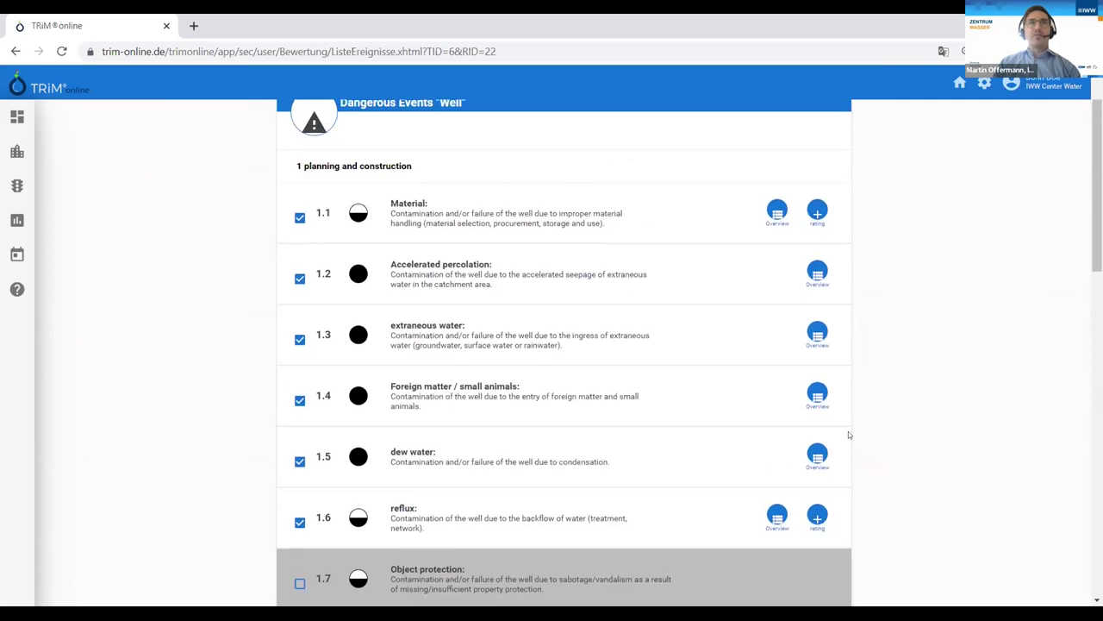
pyautogui.click(818, 212)
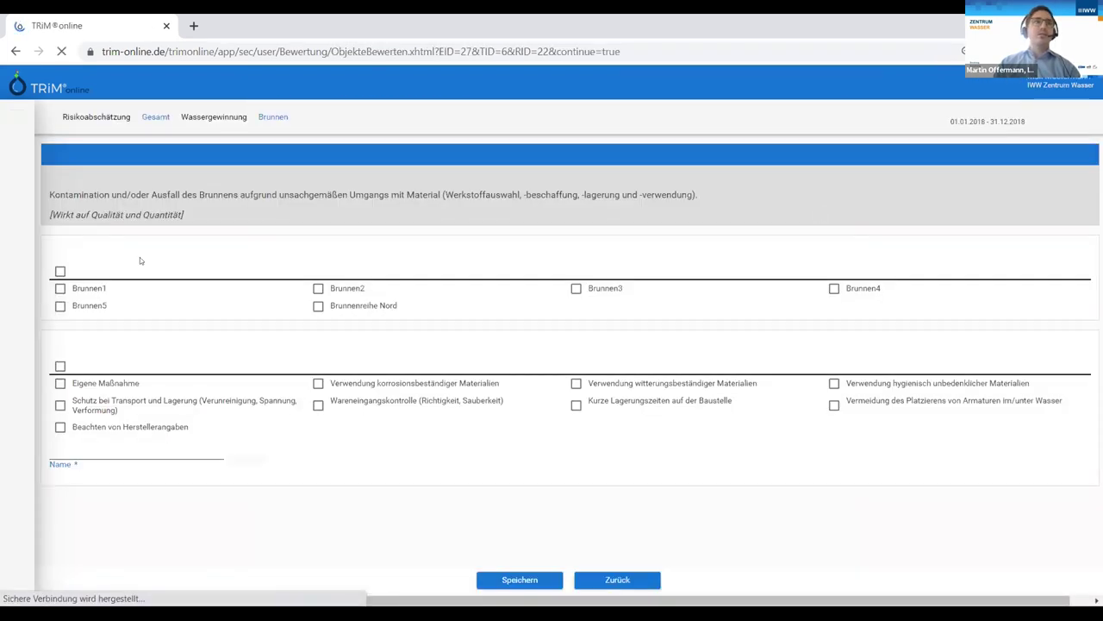
# Step: Translate the rating form into English and view the explanation and related regulations of the Material event
pyautogui.rightClick(833, 250)
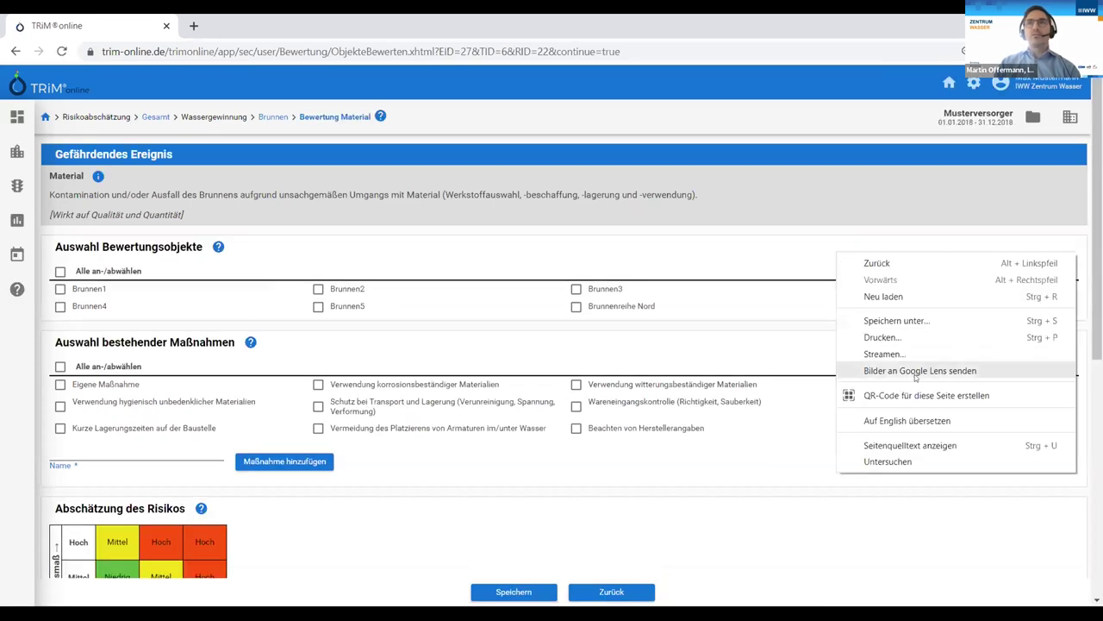
pyautogui.click(908, 421)
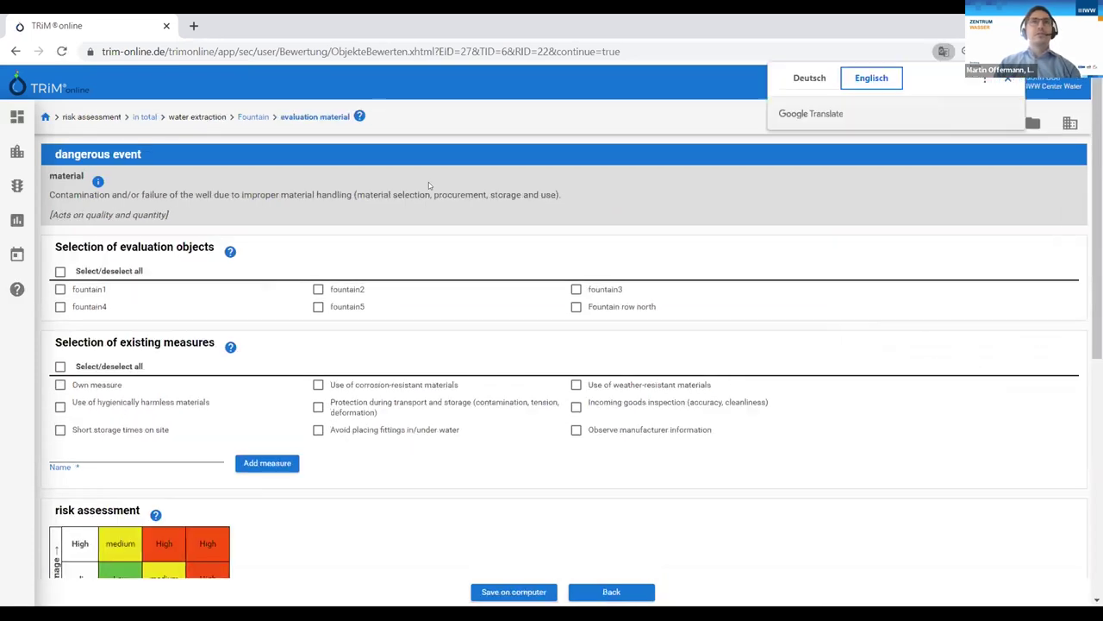
pyautogui.click(98, 181)
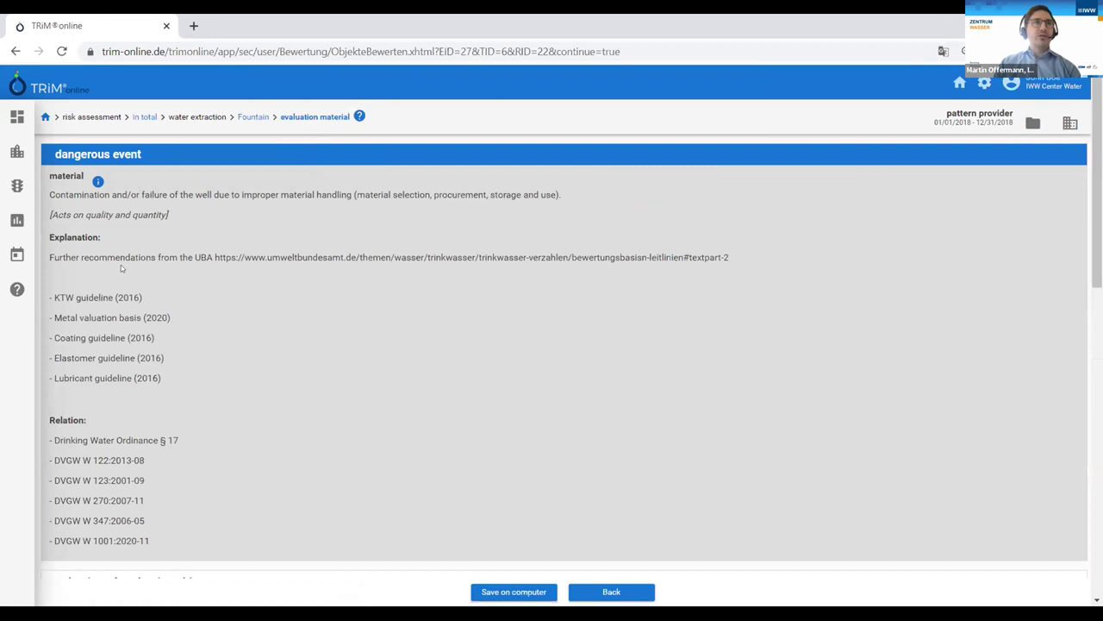
pyautogui.scroll(-1, 136, 294)
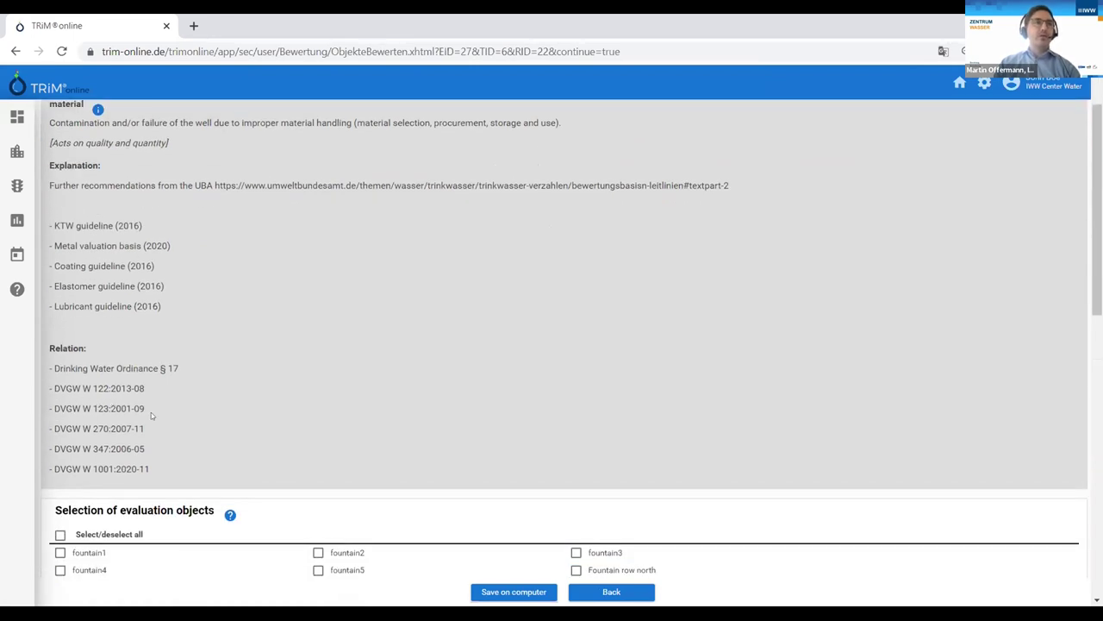
pyautogui.click(97, 110)
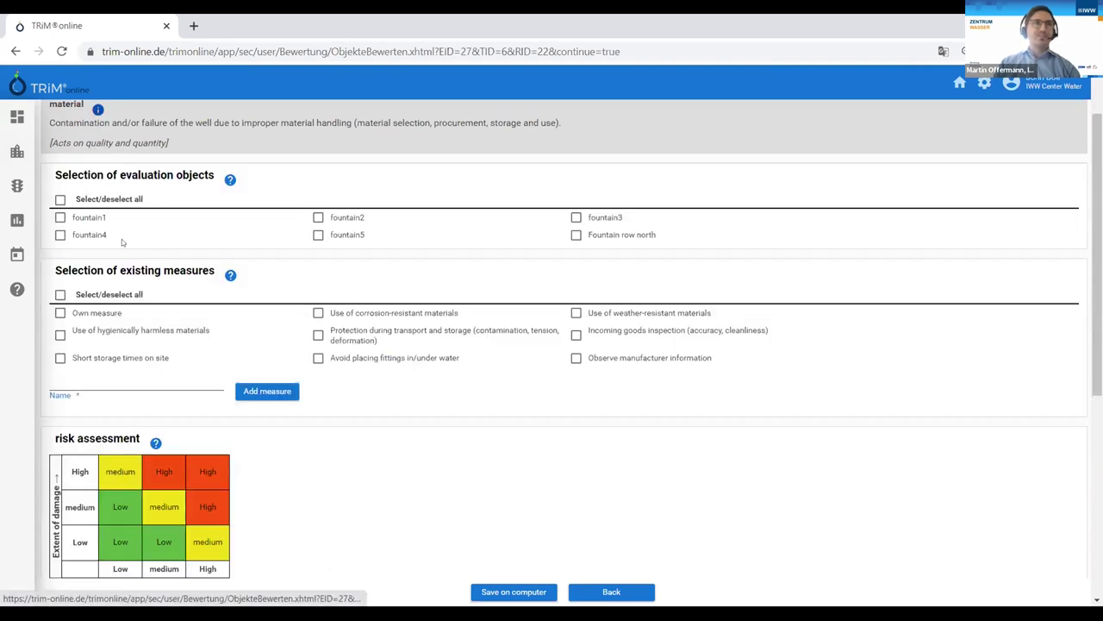
# Step: Select all evaluation objects and the existing measures for own measure, hygienically harmless materials, short storage times, corrosion-resistant materials, and transport and storage protection
pyautogui.click(60, 200)
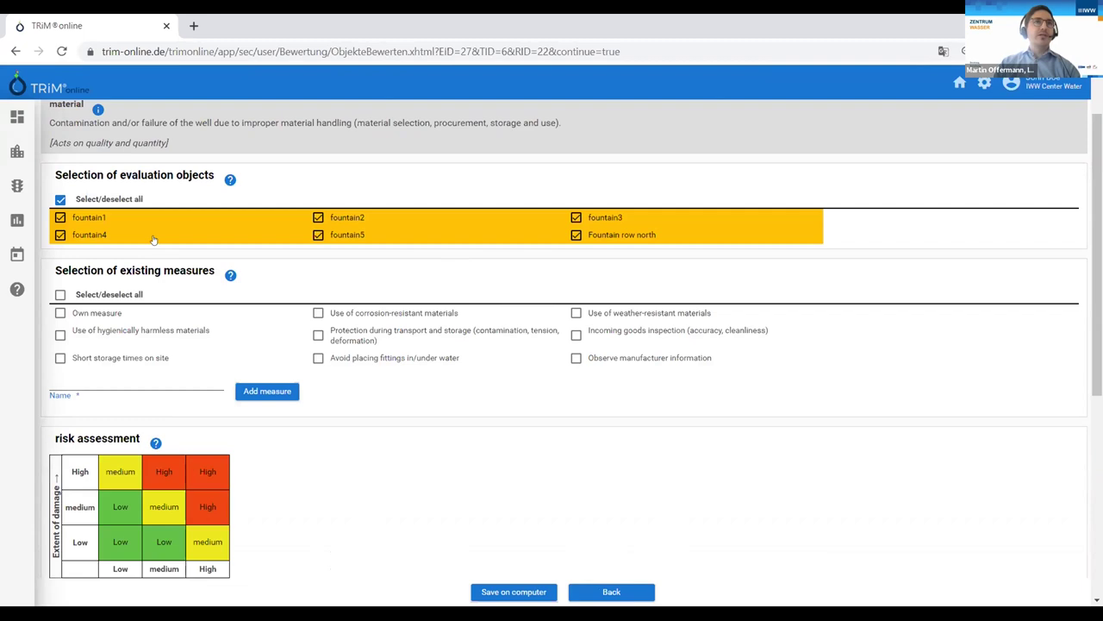
pyautogui.scroll(-1, 103, 278)
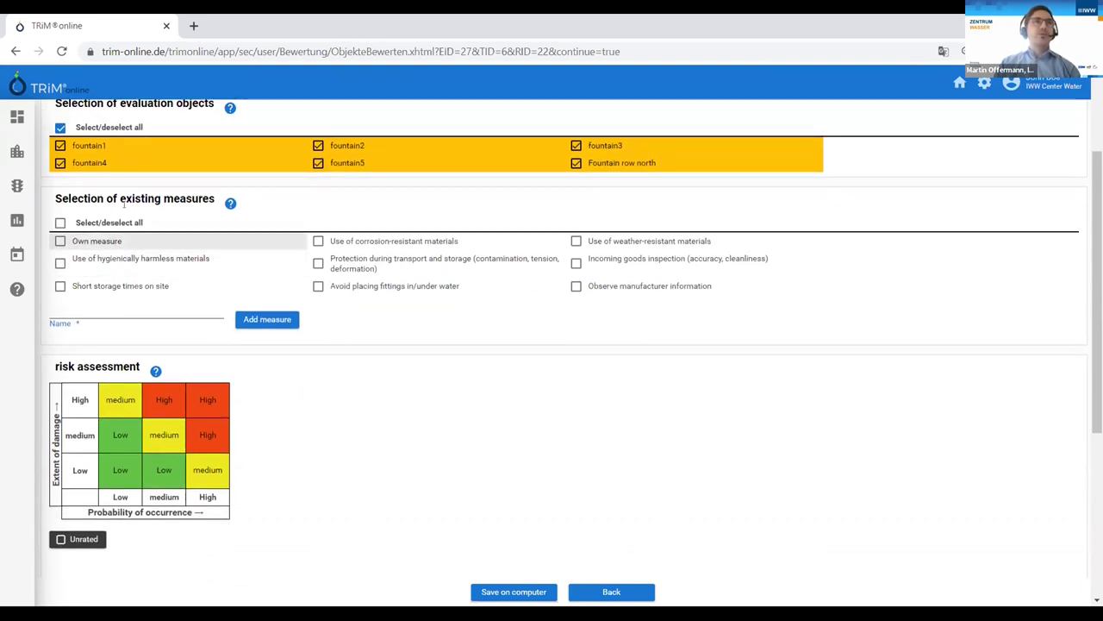
pyautogui.click(61, 241)
pyautogui.click(60, 263)
pyautogui.click(61, 286)
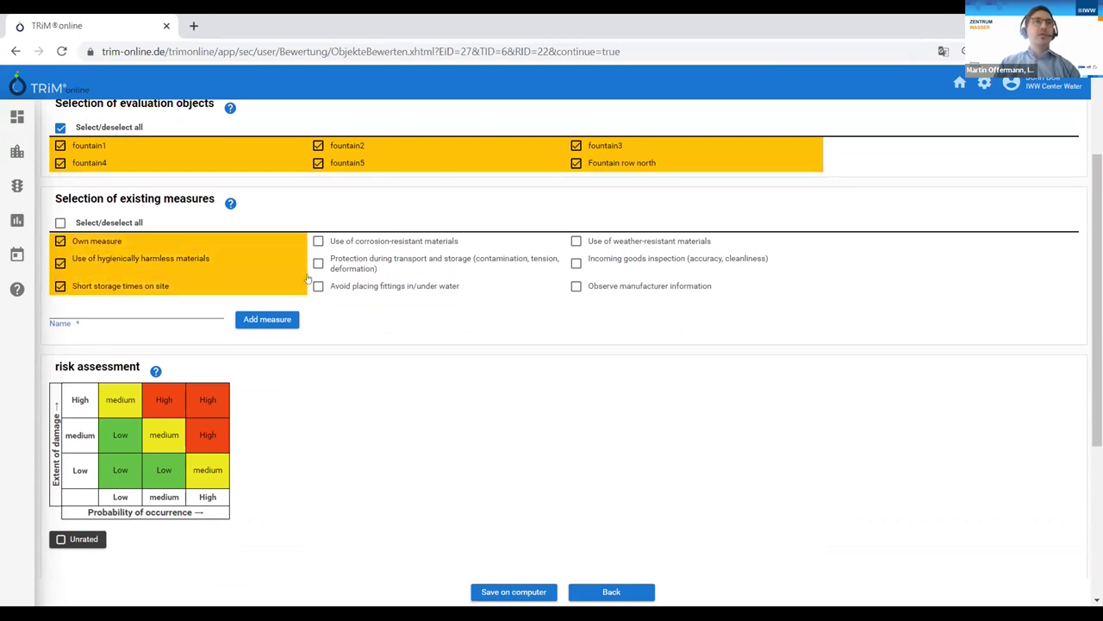
pyautogui.click(318, 241)
pyautogui.click(318, 263)
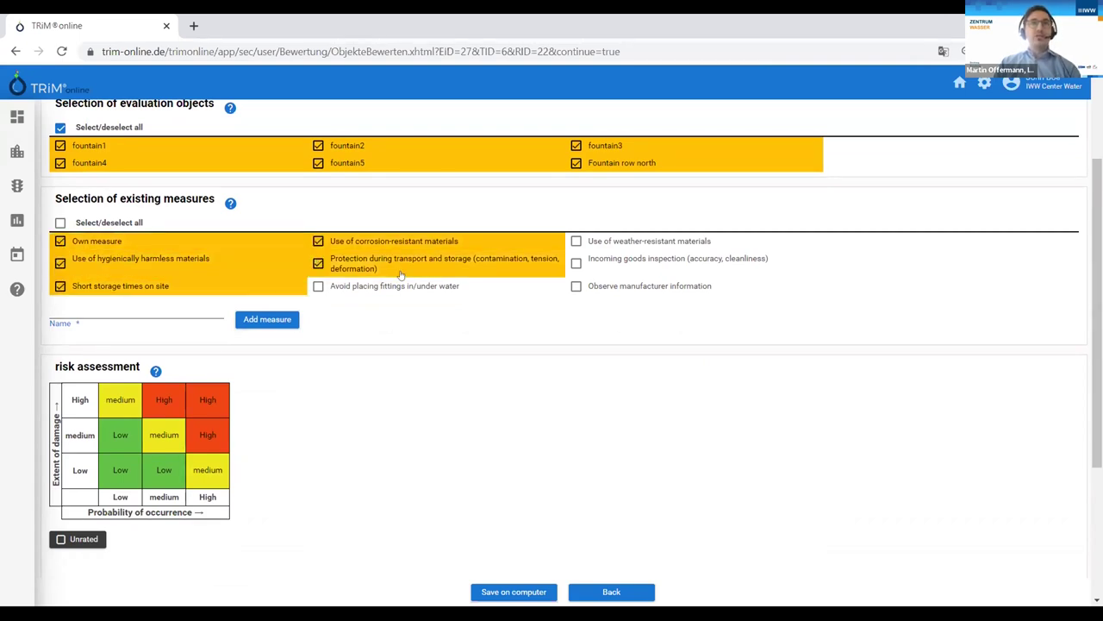
# Step: Rate the risk with medium extent of damage and medium probability, and mark use of weather-resistant materials as a need for action
pyautogui.scroll(-1, 257, 294)
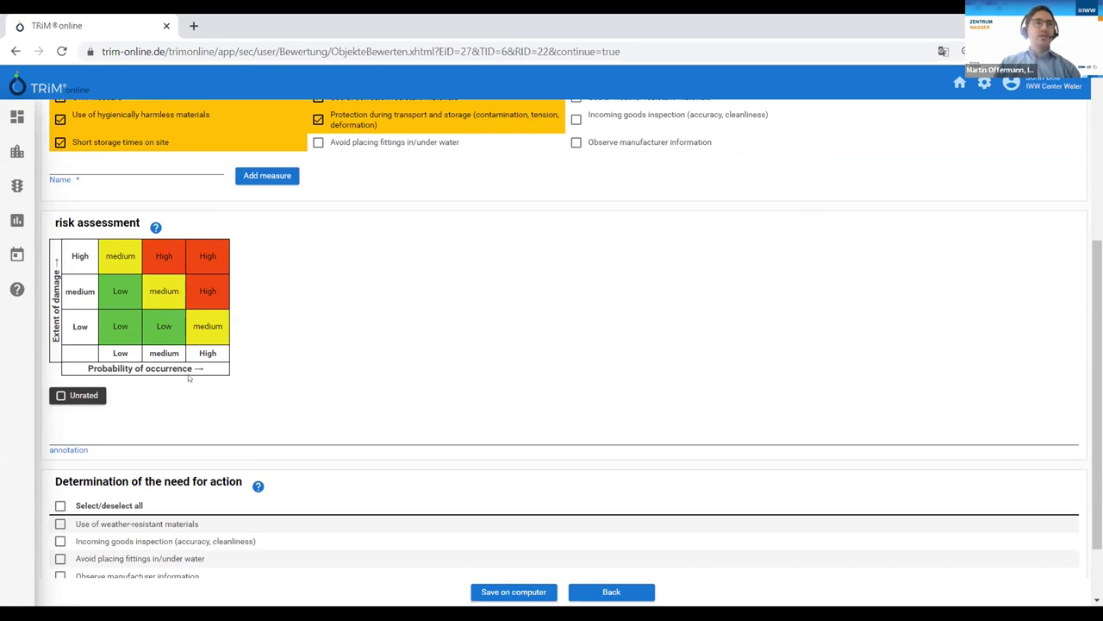
pyautogui.click(172, 291)
pyautogui.scroll(-1, 132, 400)
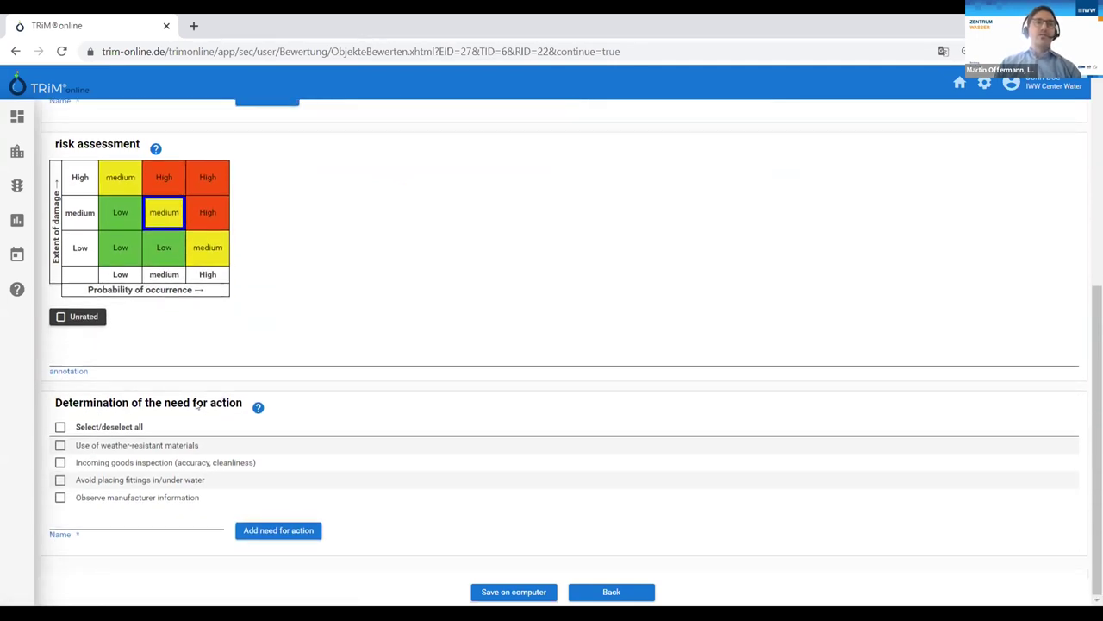
pyautogui.click(61, 445)
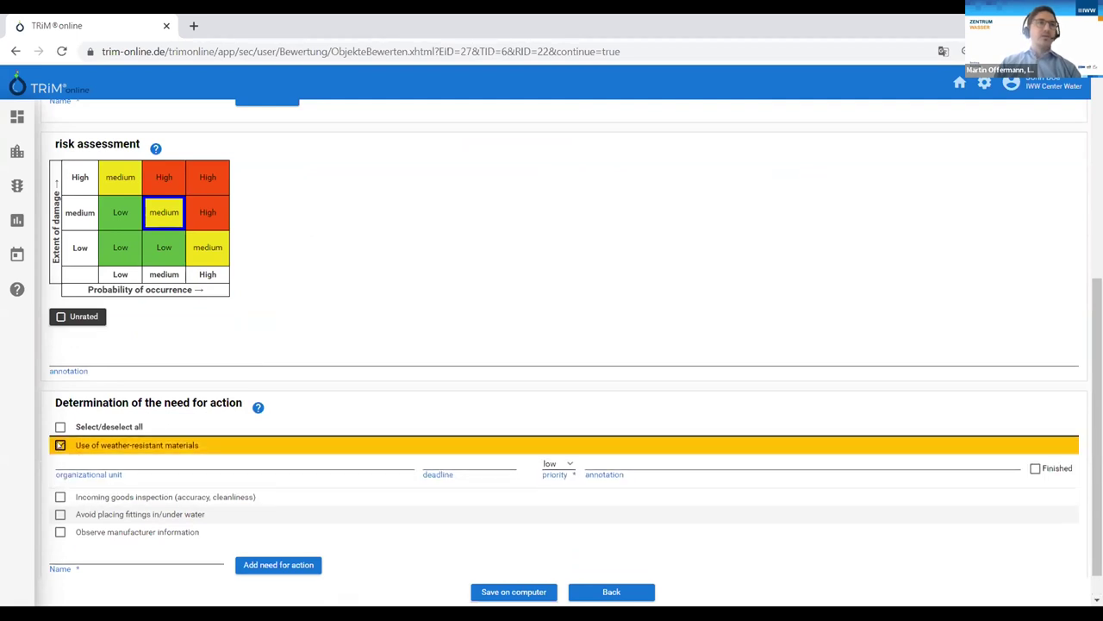
# Step: Check the selected measures and the action's organizational unit field, and save the rating of the Material event
pyautogui.scroll(3, 244, 319)
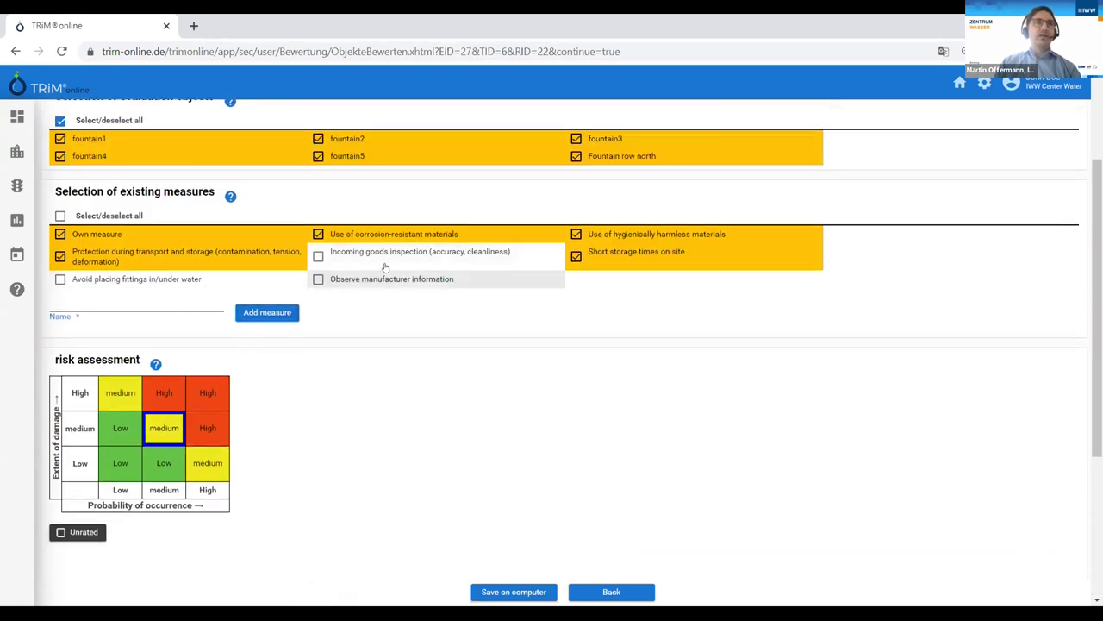
pyautogui.scroll(-3, 208, 304)
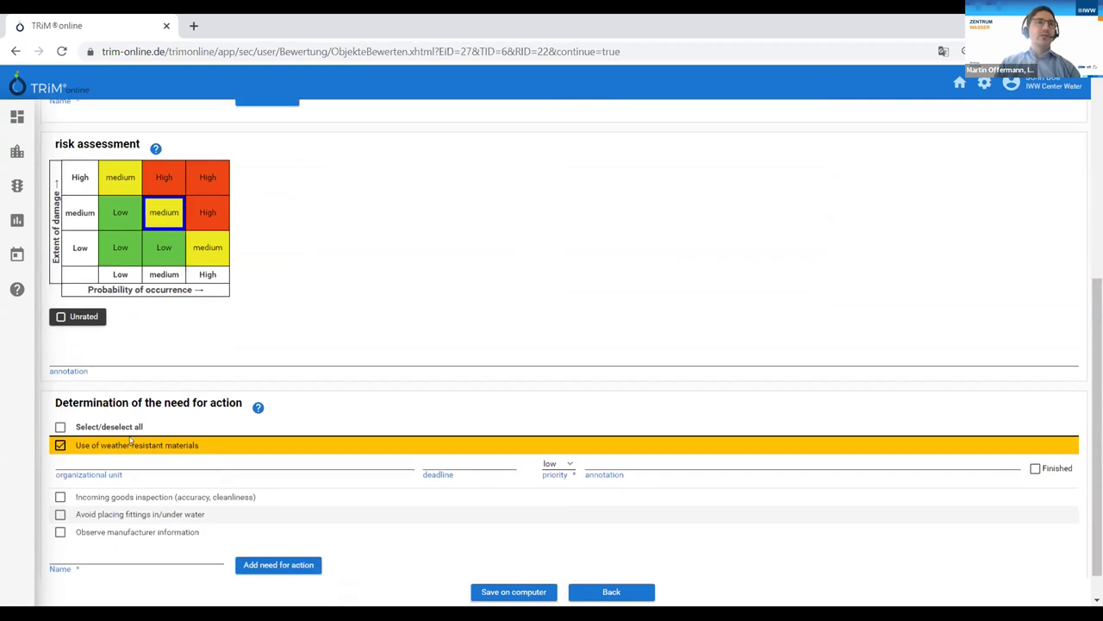
pyautogui.click(97, 461)
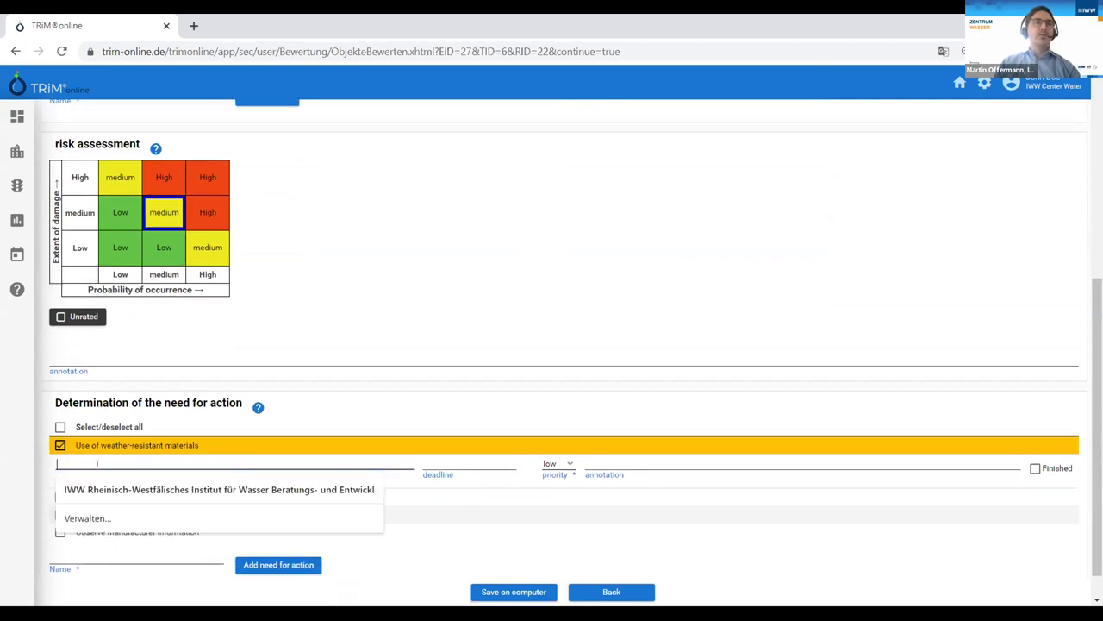
pyautogui.doubleClick(333, 371)
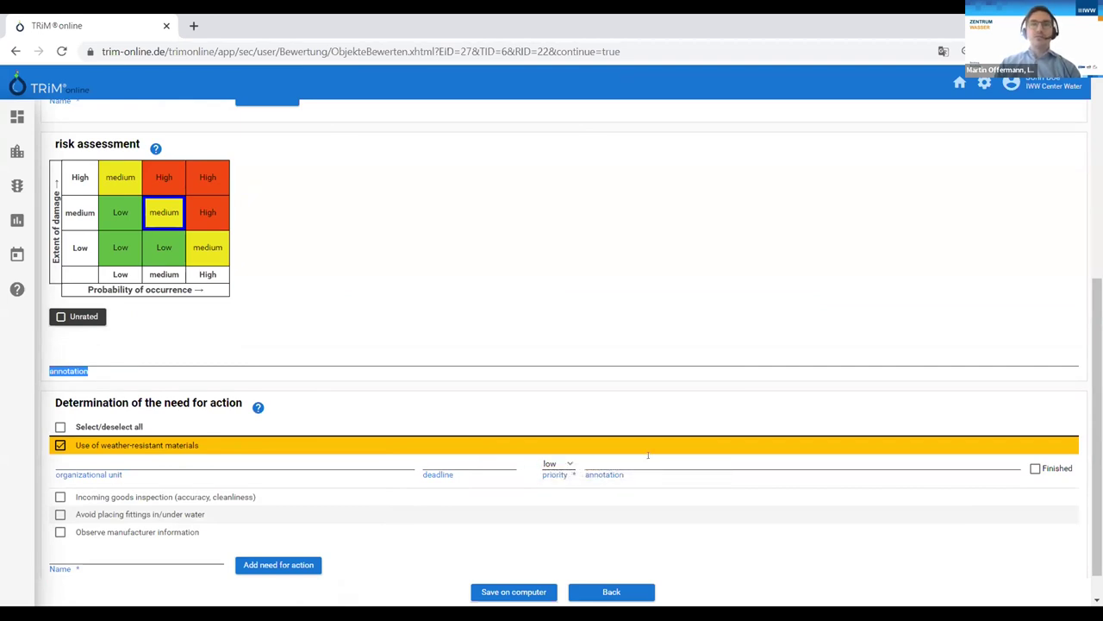
pyautogui.click(510, 592)
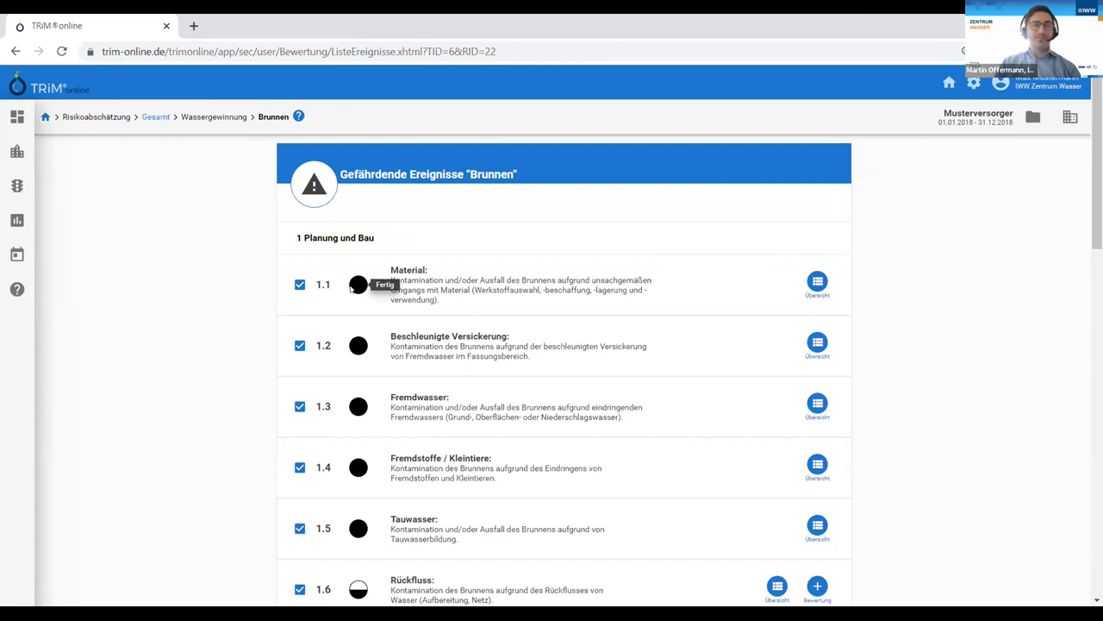
# Step: Open the overall ratings table and view the filter choices for evaluation objects and risk
pyautogui.click(14, 221)
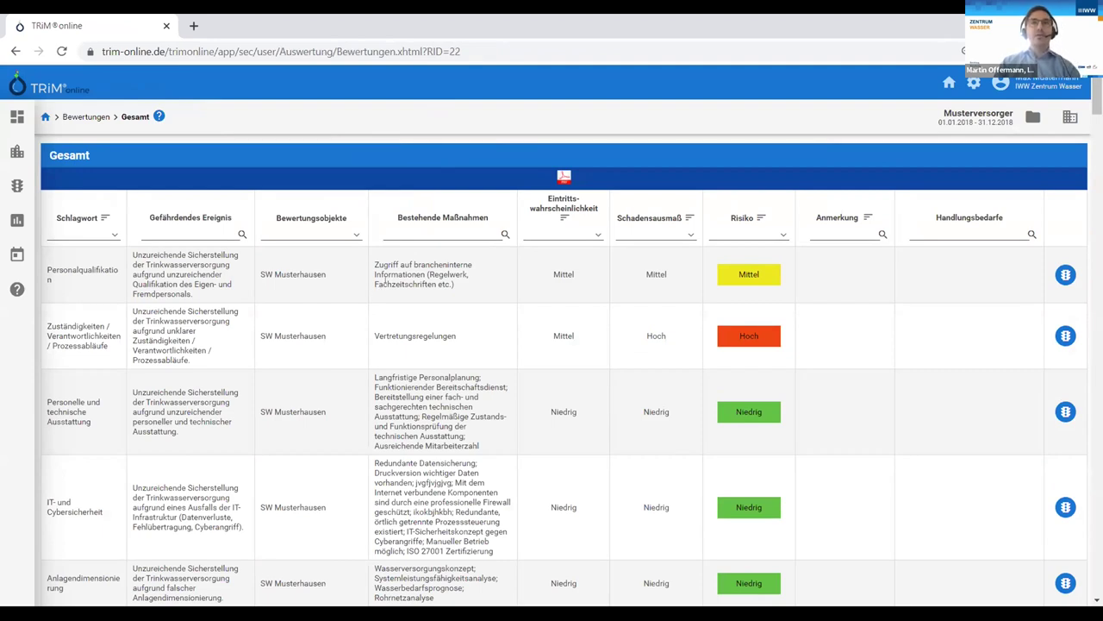
pyautogui.click(356, 233)
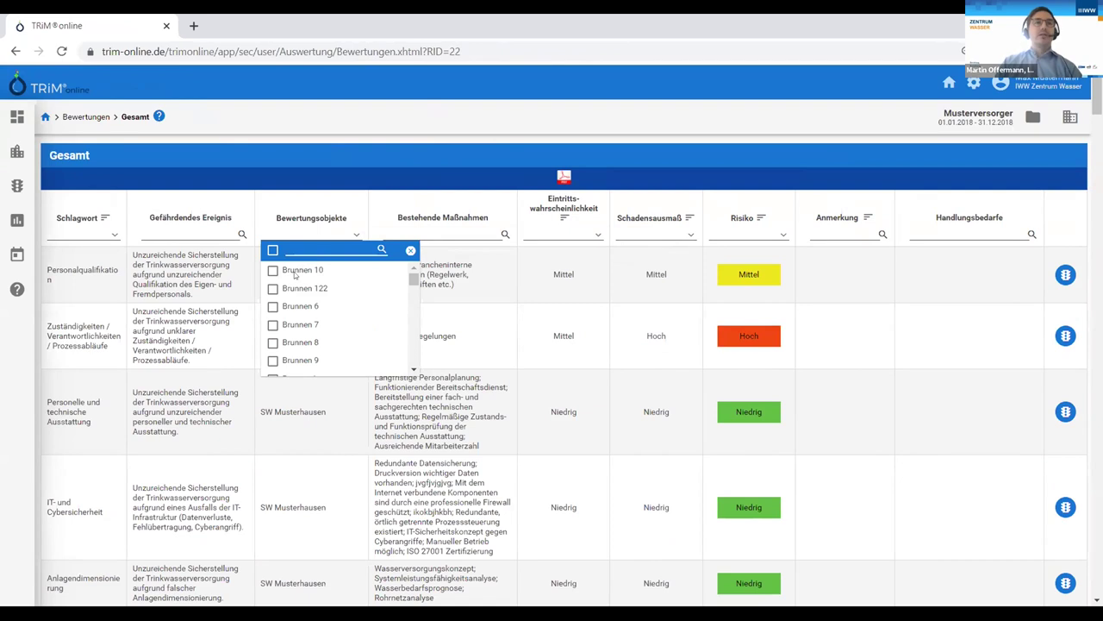
pyautogui.click(774, 236)
# Step: Sort the ratings by risk with the highest first and translate the page into English
pyautogui.click(760, 218)
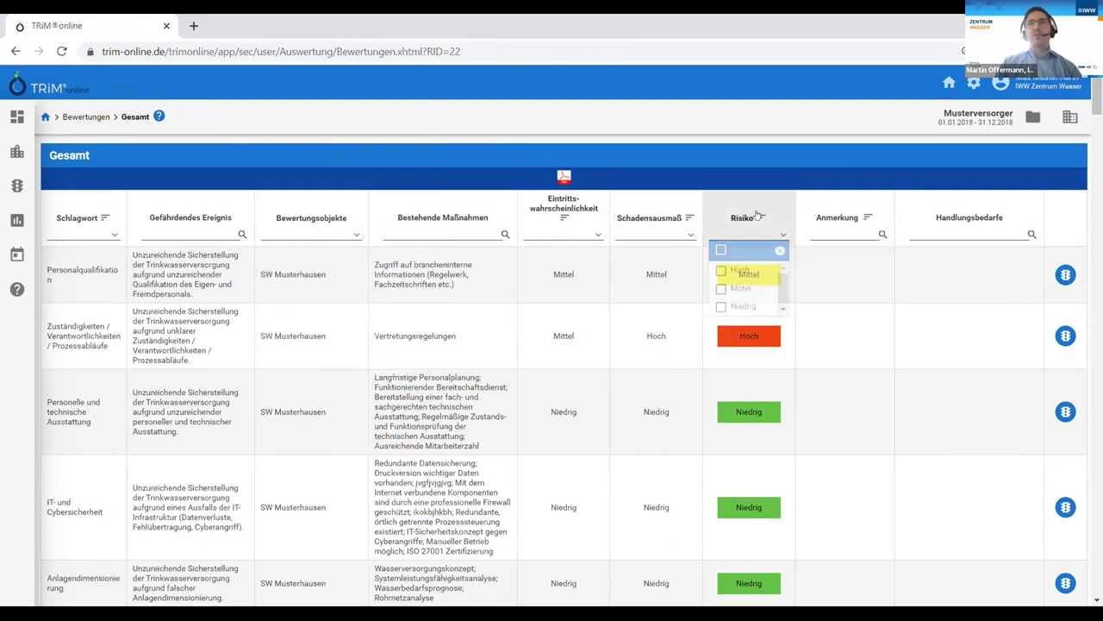
pyautogui.click(760, 218)
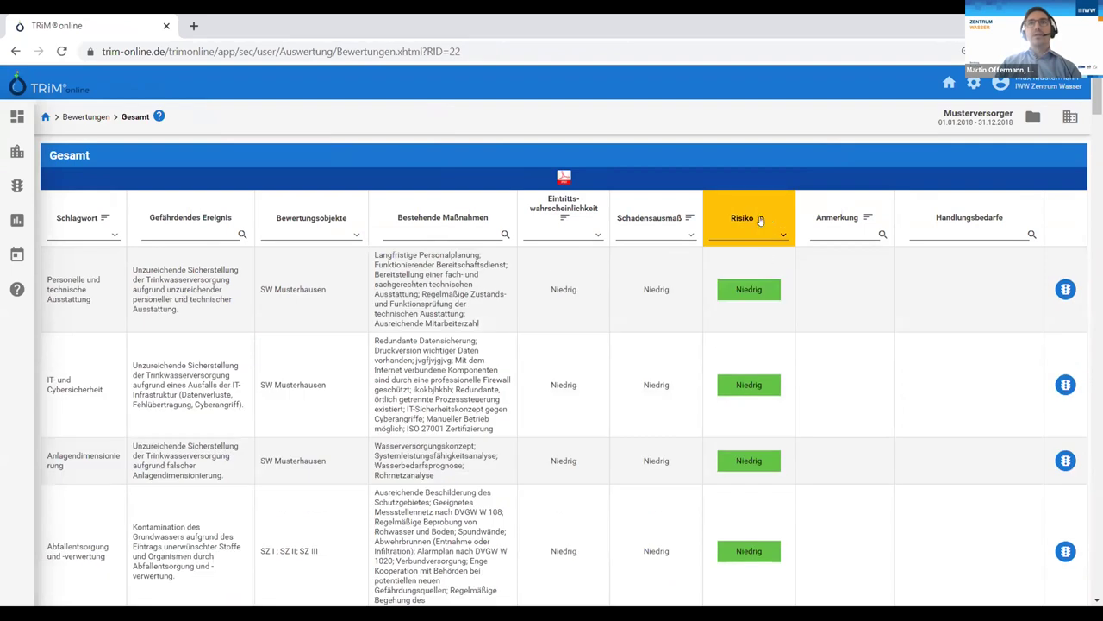
pyautogui.click(760, 219)
pyautogui.rightClick(825, 181)
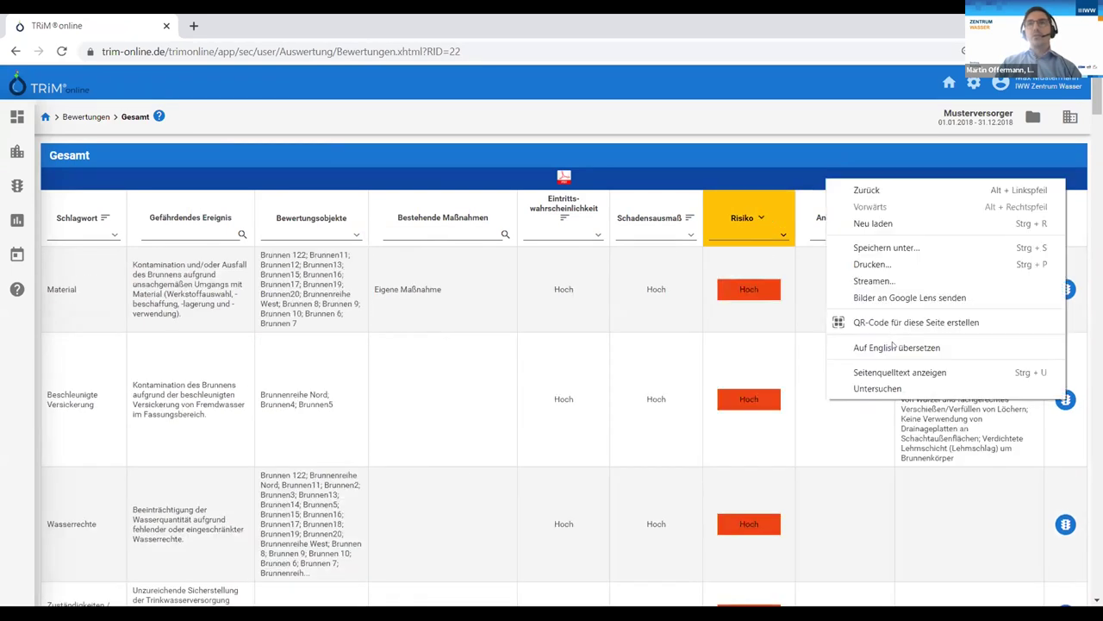
pyautogui.click(894, 349)
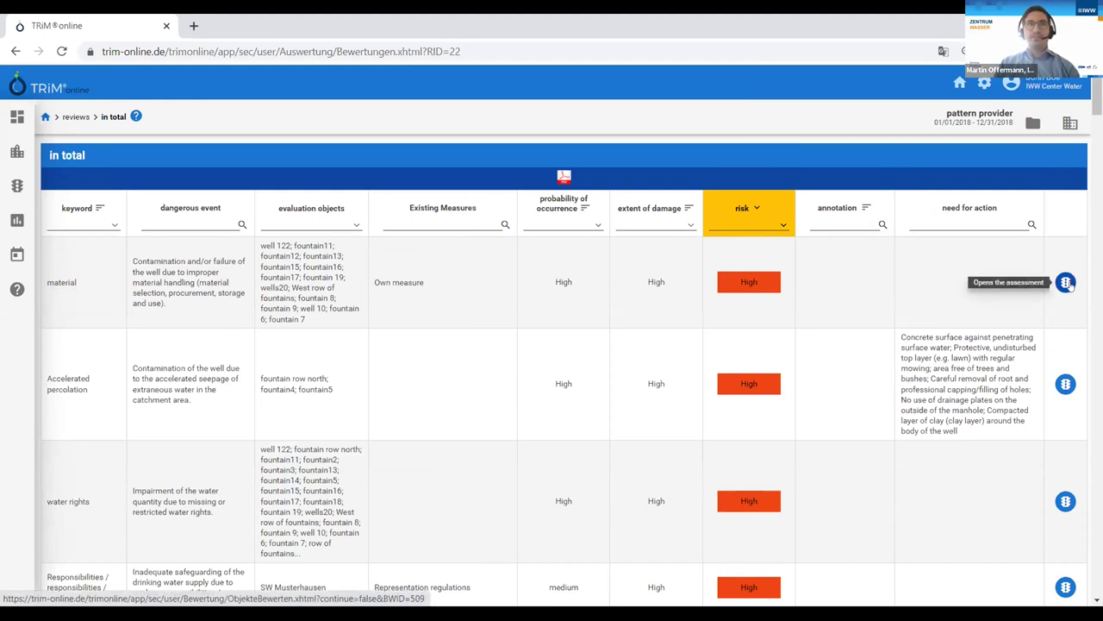
# Step: Open the overall list of needs for action and translate the page into English
pyautogui.click(17, 257)
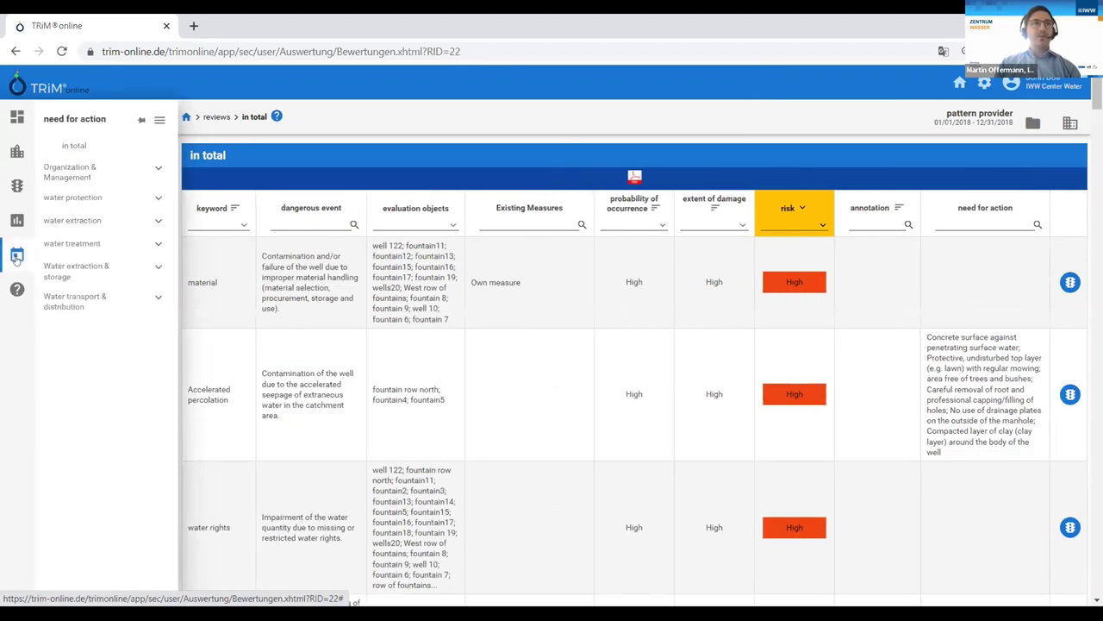
pyautogui.click(81, 148)
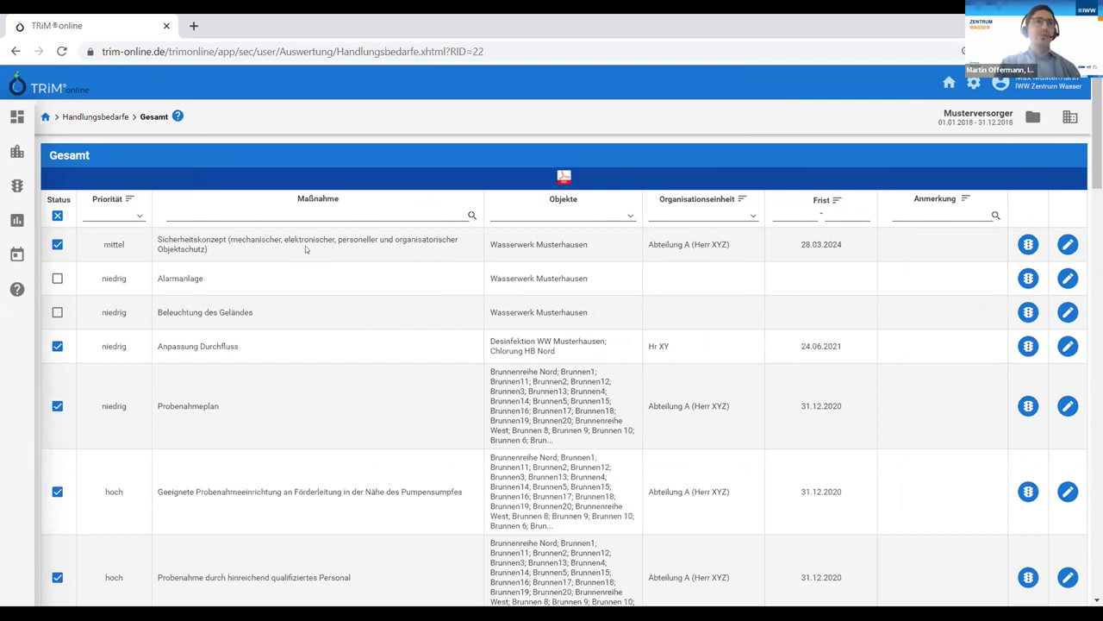
pyautogui.rightClick(298, 274)
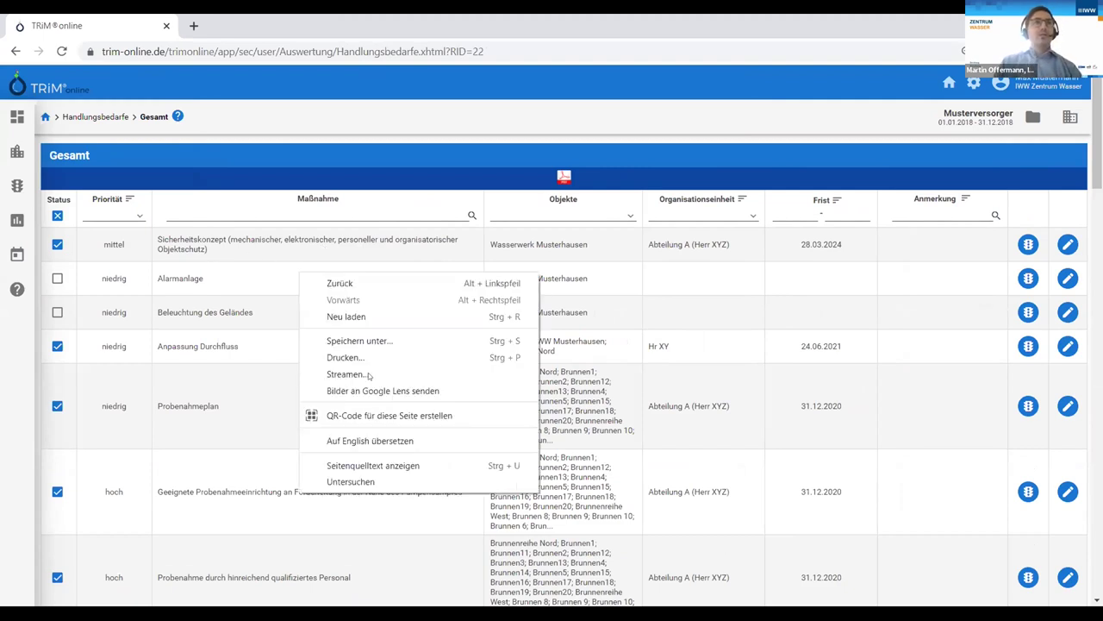
pyautogui.click(389, 443)
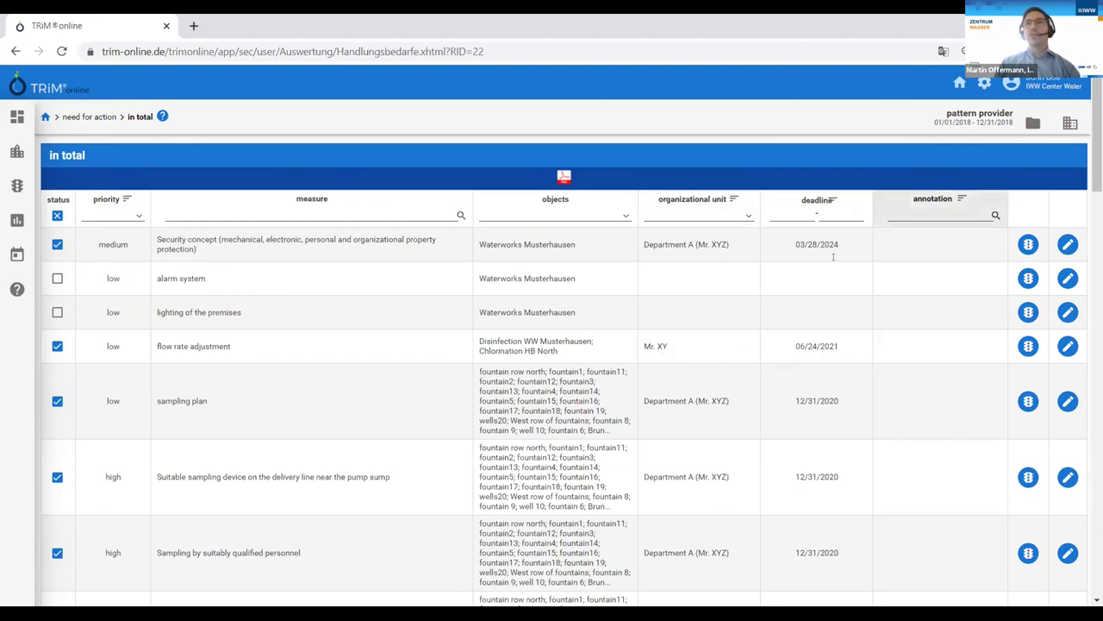
# Step: Open the alarm system measure for editing, discard the edit, and look through the list of needs for action
pyautogui.click(1068, 278)
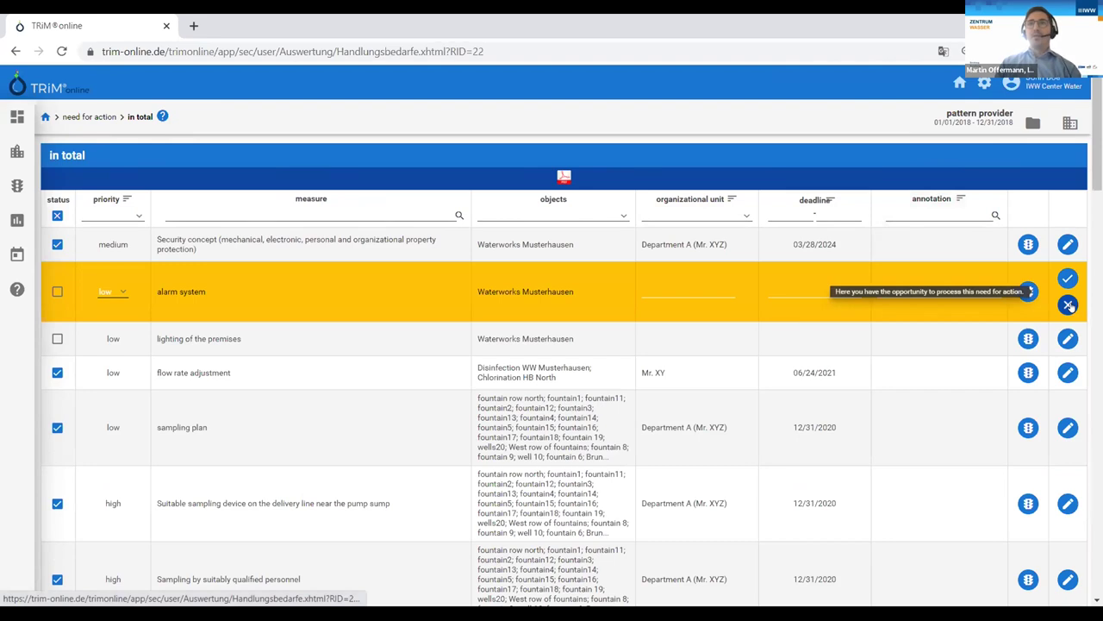
pyautogui.click(1068, 306)
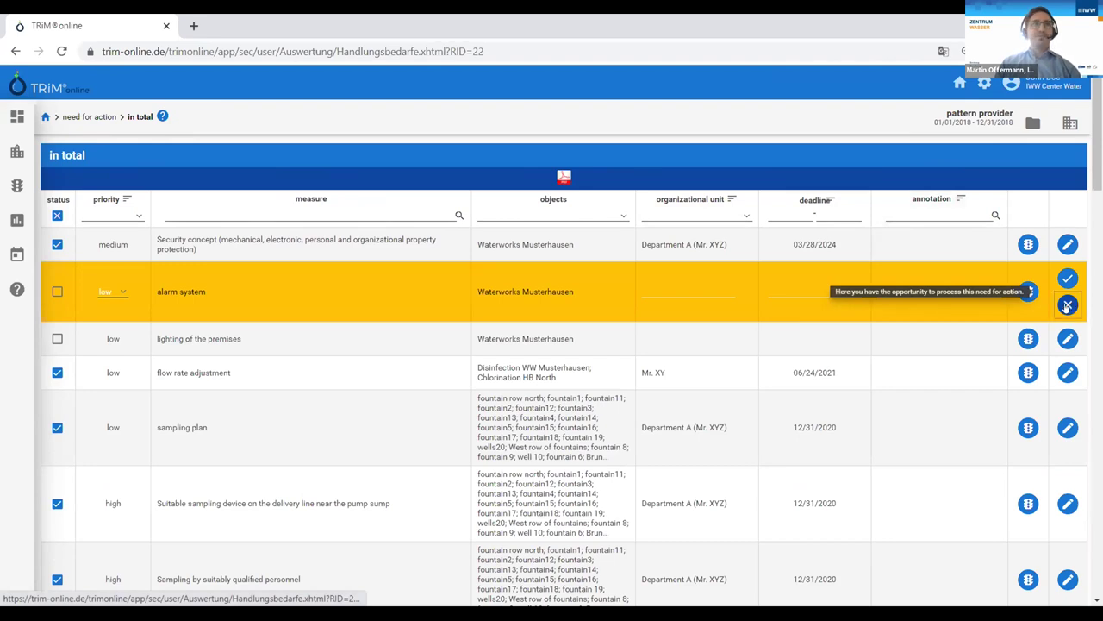
pyautogui.scroll(-3, 627, 265)
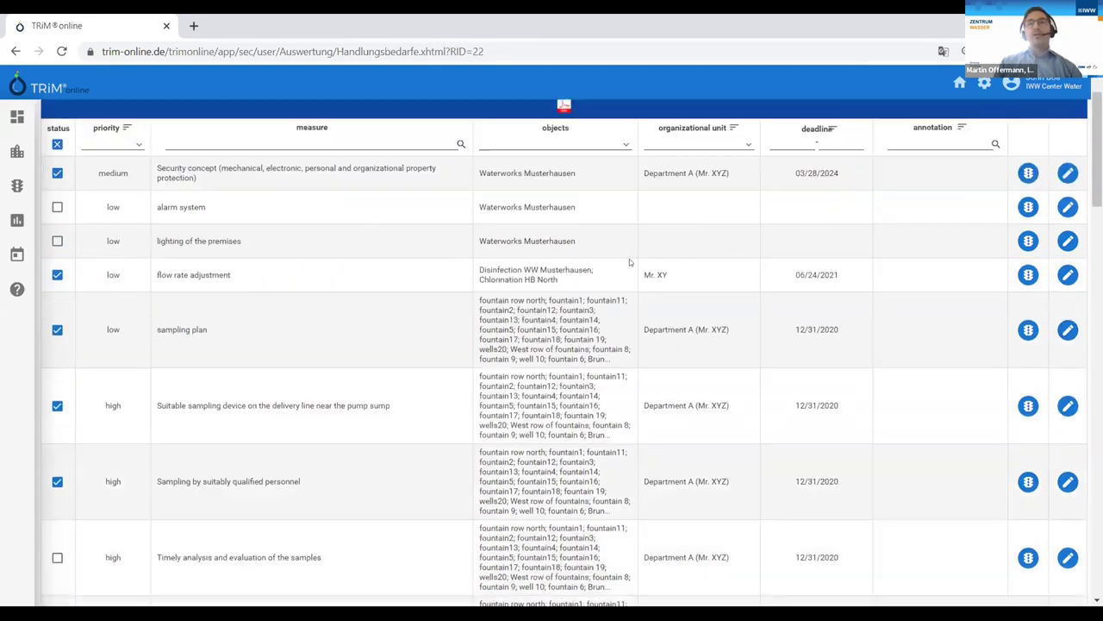
pyautogui.scroll(3, 603, 269)
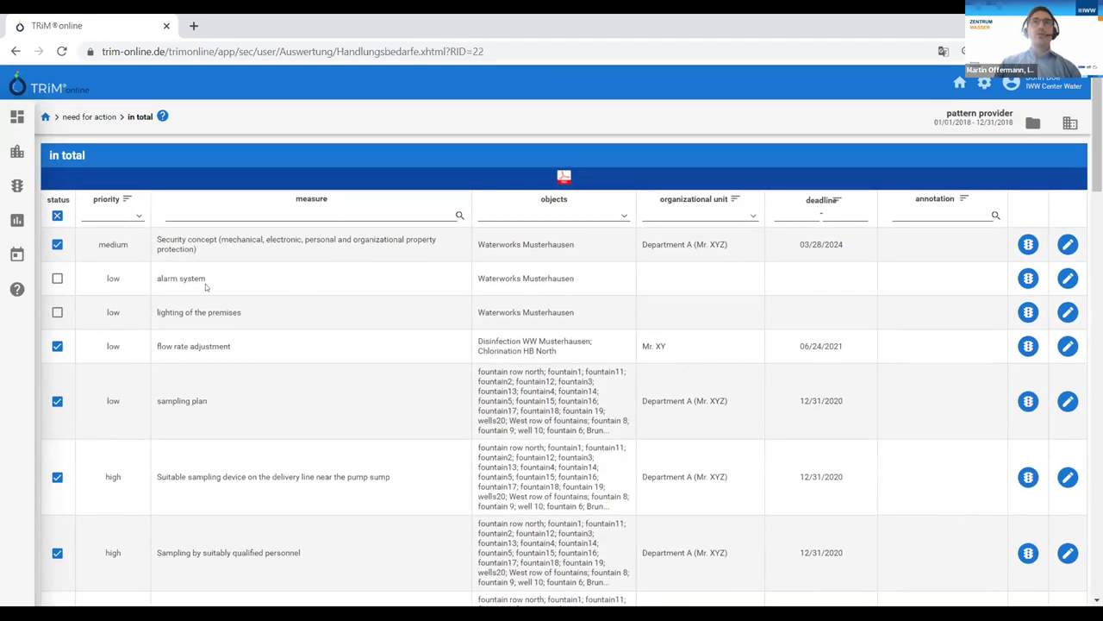
pyautogui.scroll(-6, 336, 294)
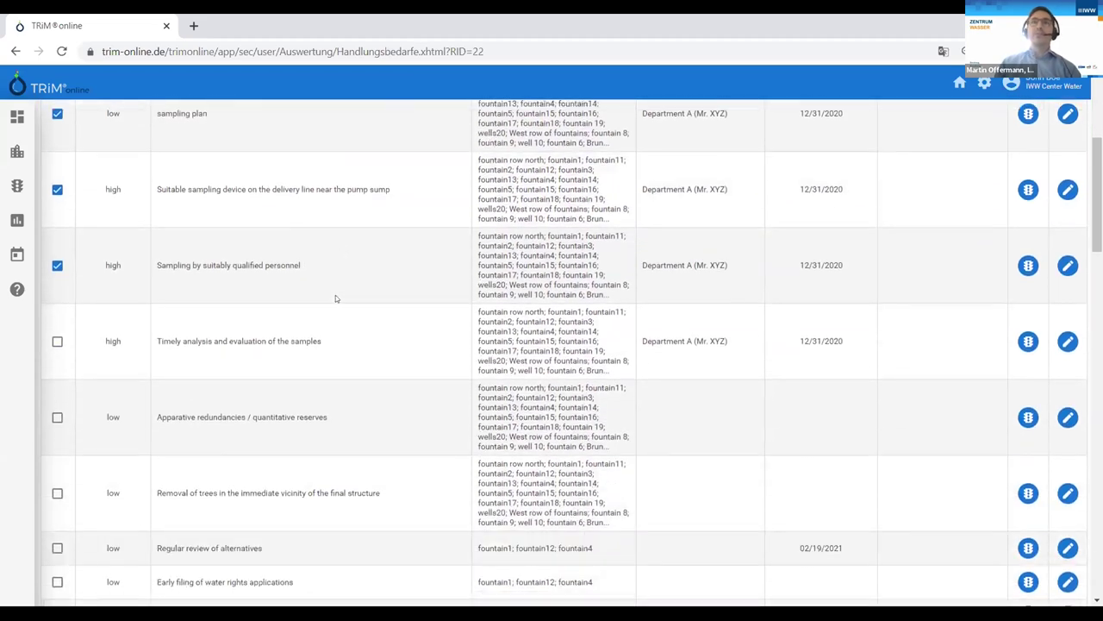
pyautogui.scroll(-15, 335, 297)
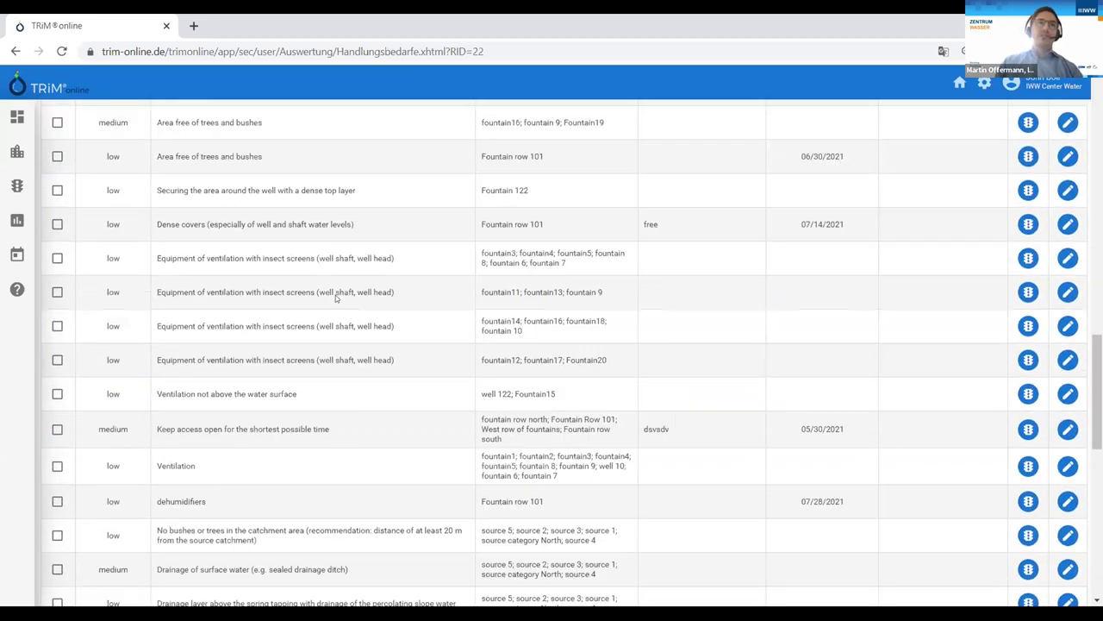
pyautogui.scroll(20, 336, 298)
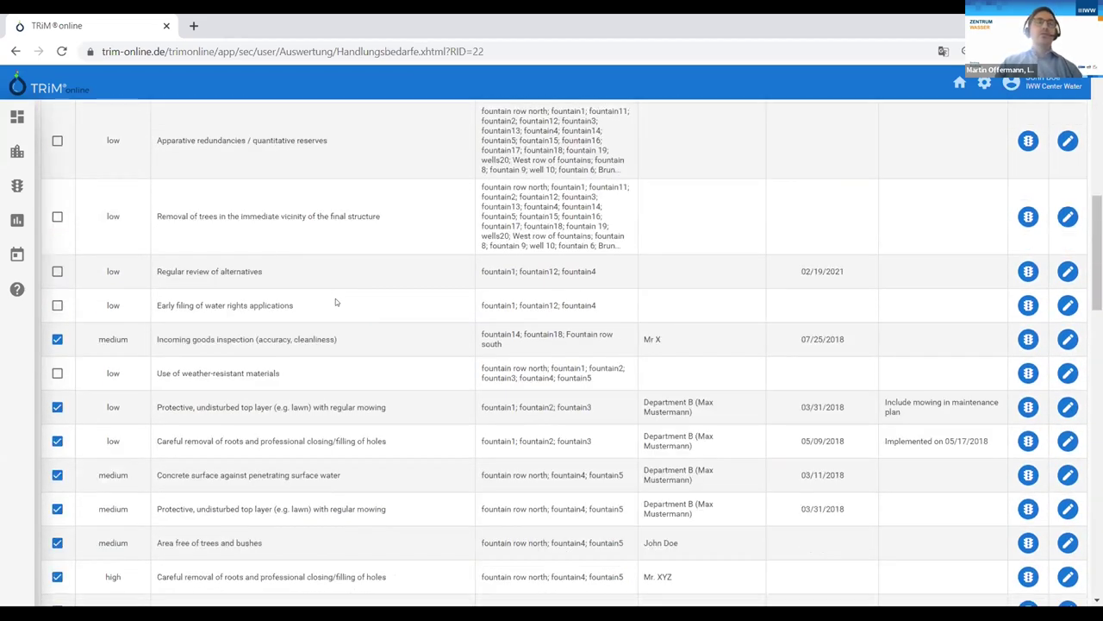
# Step: Open the dashboard of the risk file
pyautogui.click(16, 118)
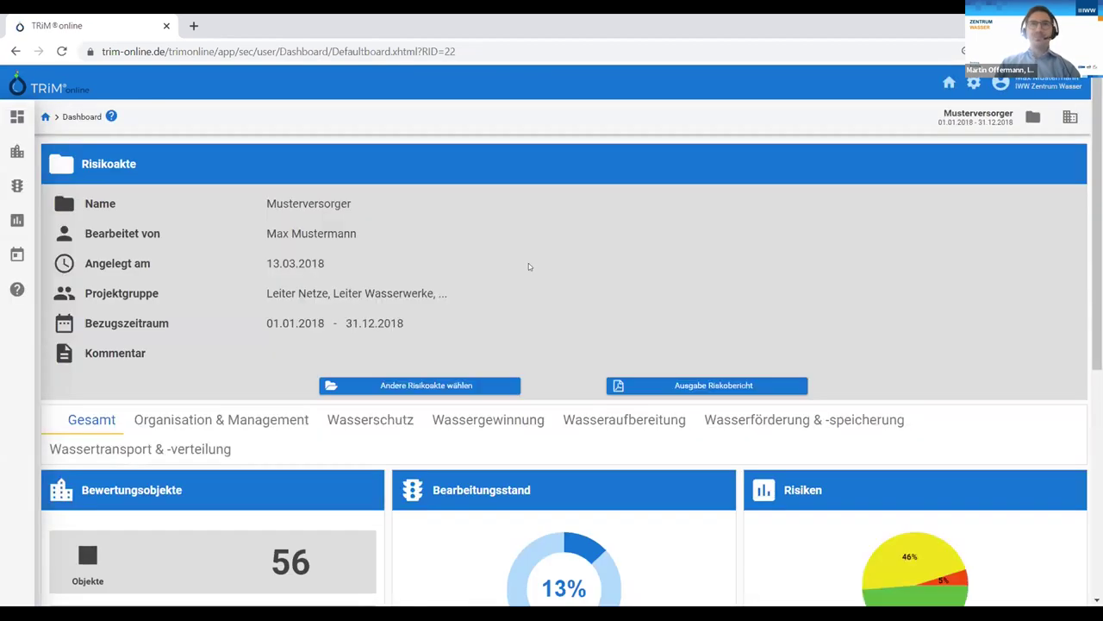
# Step: Translate the dashboard into English and review the overall risk distribution and the needs for action by priority
pyautogui.scroll(-1, 534, 259)
pyautogui.rightClick(571, 236)
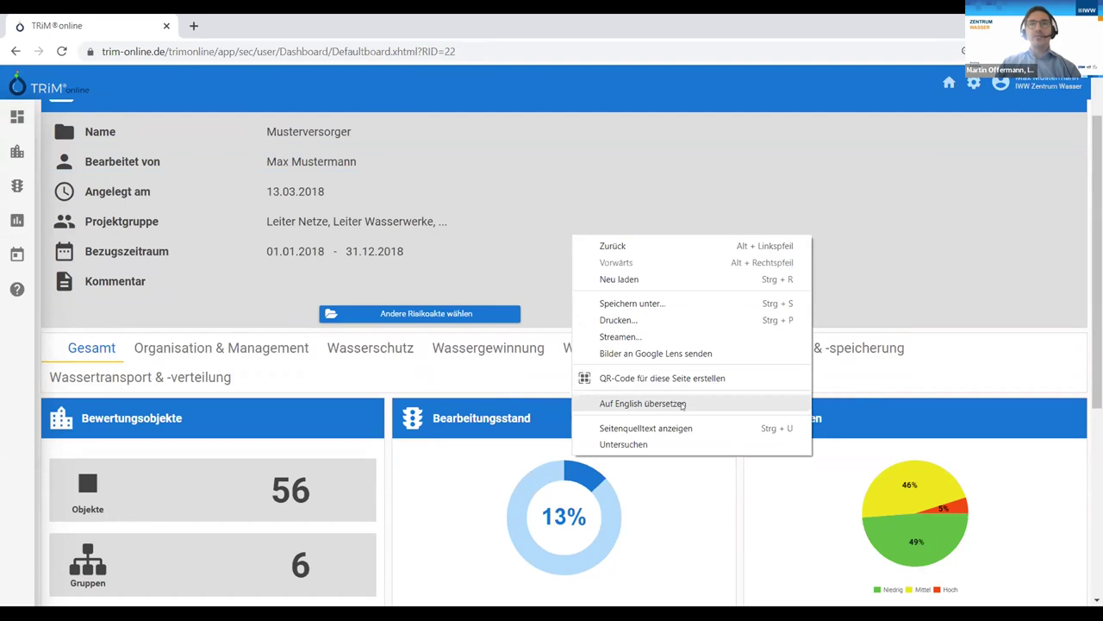
pyautogui.click(683, 405)
pyautogui.scroll(-1, 152, 342)
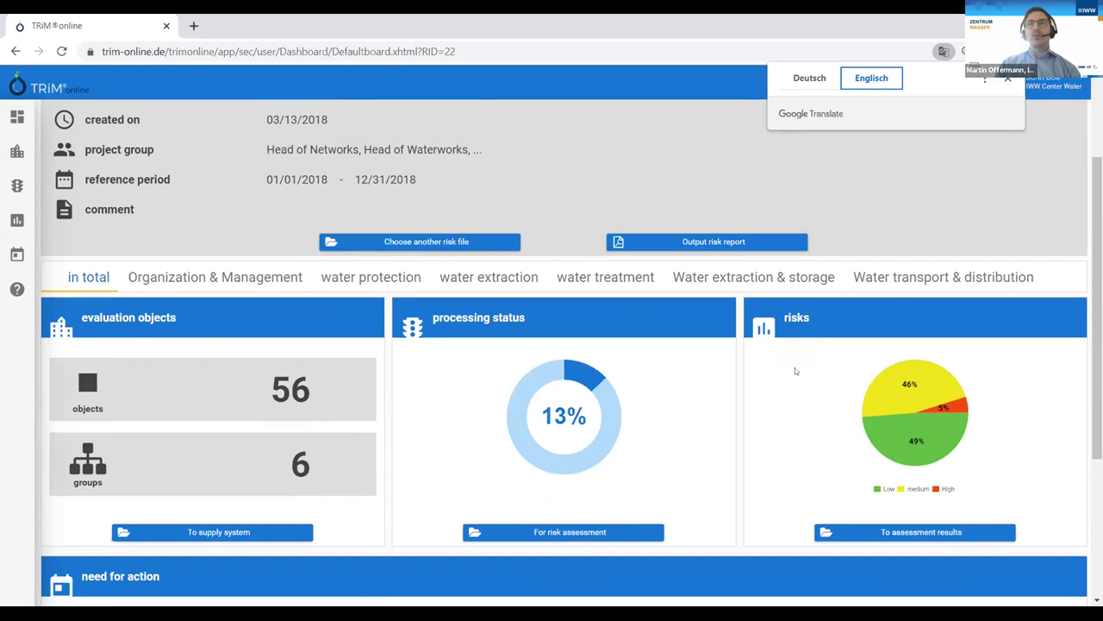
pyautogui.moveTo(944, 443)
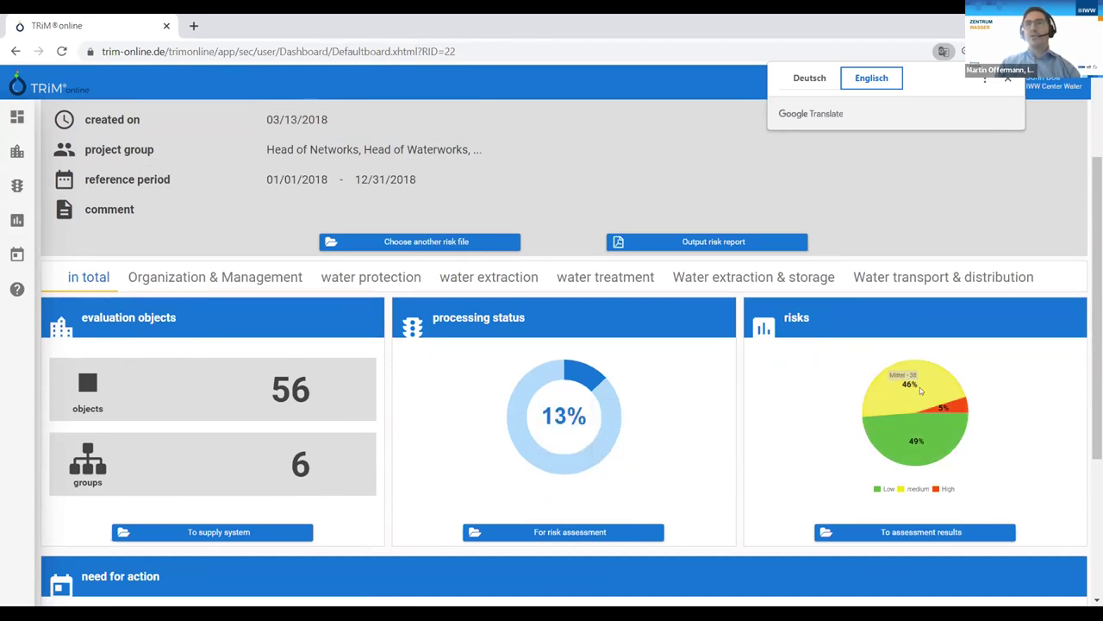
pyautogui.scroll(-3, 997, 422)
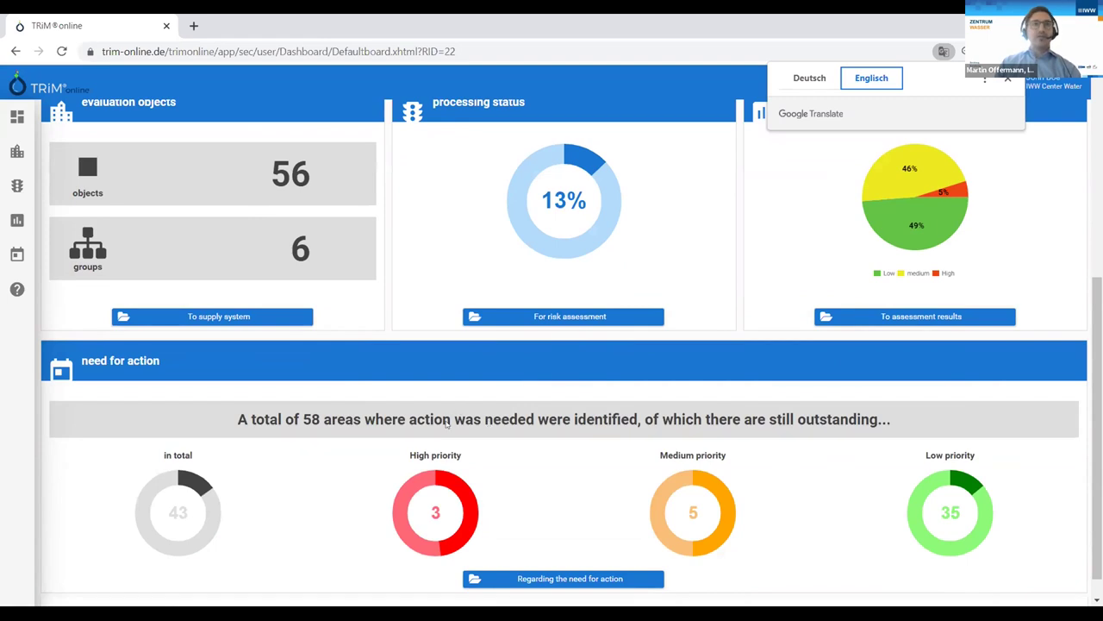
# Step: Switch the dashboard to the water treatment area and examine its evaluation objects, processing status and risks
pyautogui.scroll(3, 446, 422)
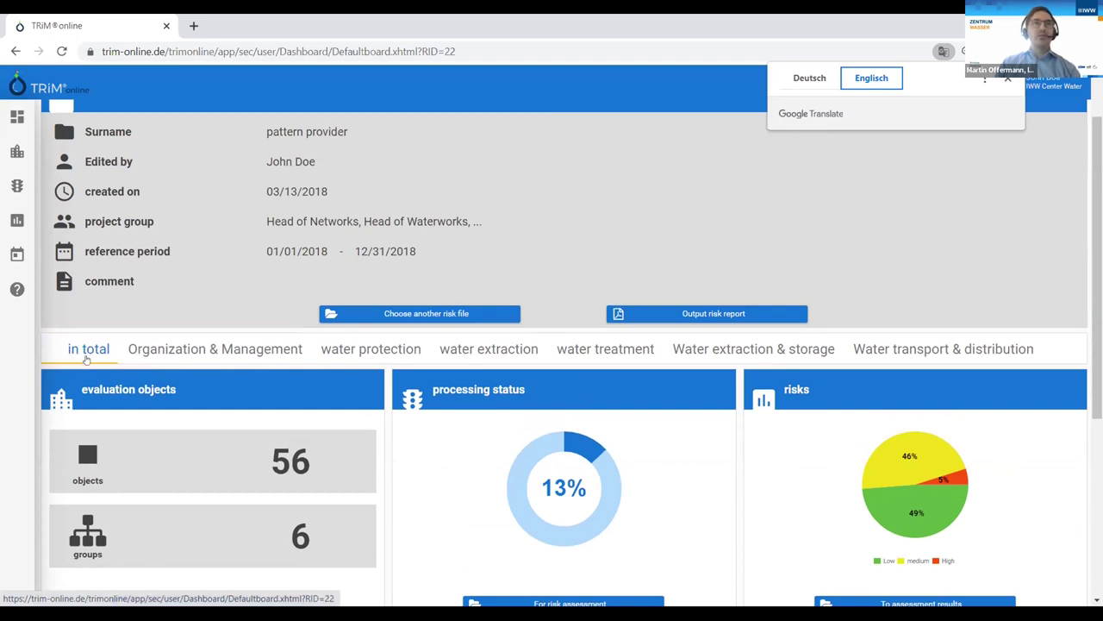
pyautogui.click(595, 352)
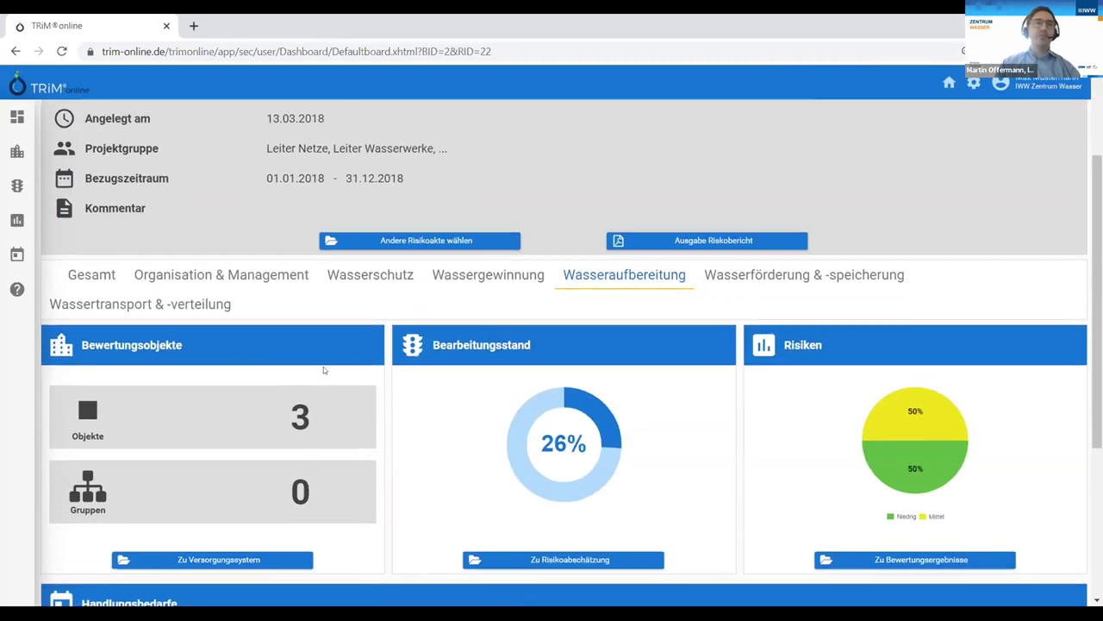
pyautogui.scroll(-1, 323, 366)
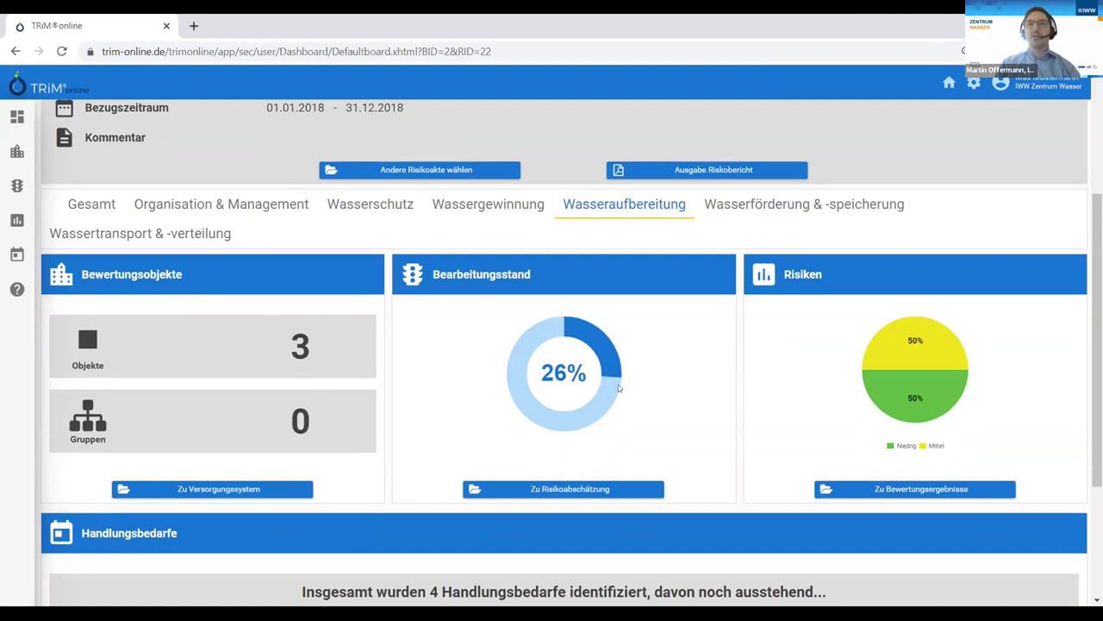
pyautogui.moveTo(610, 389)
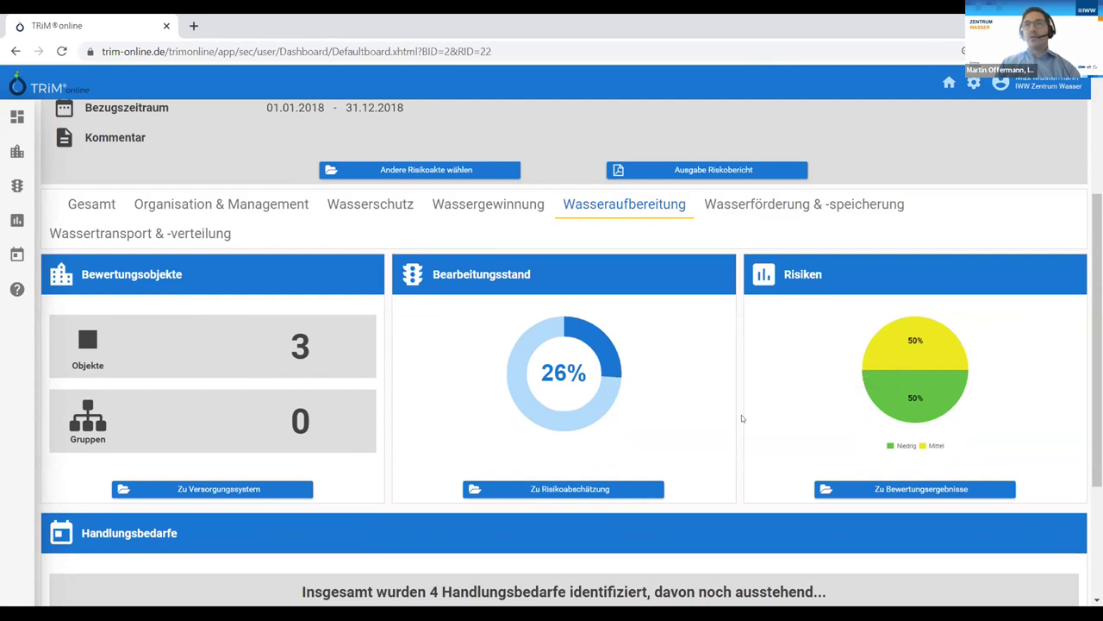
pyautogui.moveTo(864, 415)
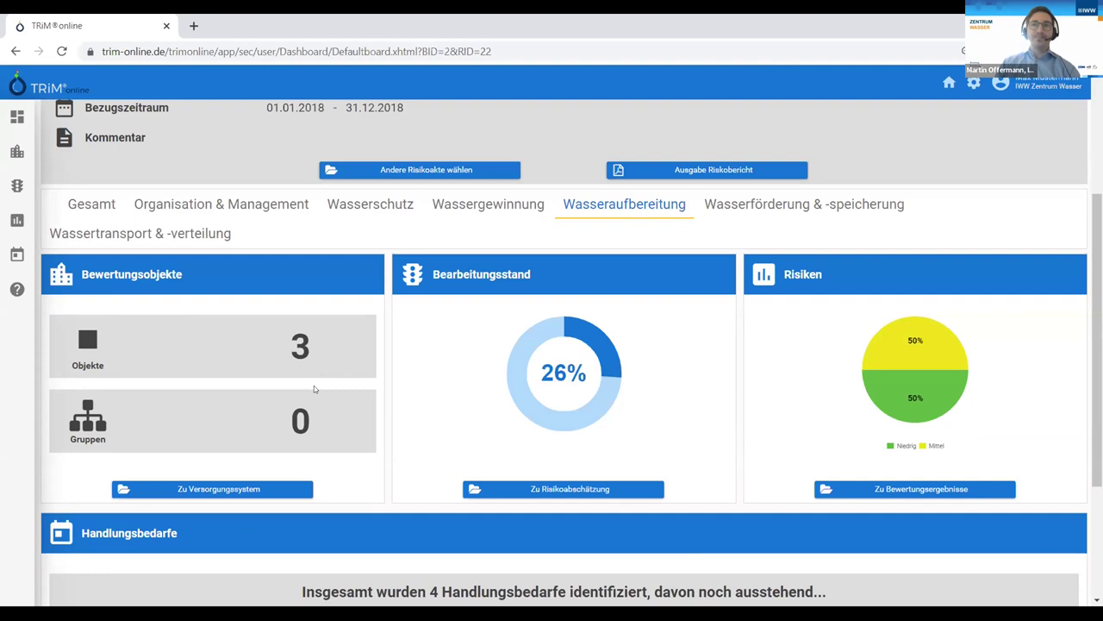
pyautogui.scroll(3, 134, 315)
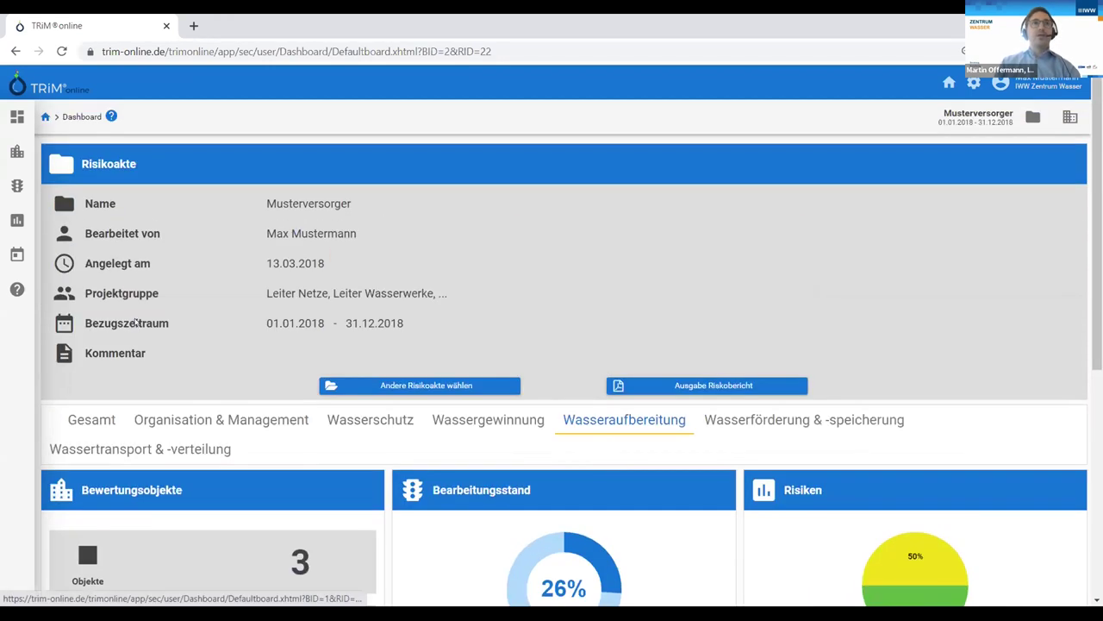
# Step: Try to open the help for the dashboard and look over the needs for action in water treatment
pyautogui.click(110, 118)
pyautogui.click(111, 118)
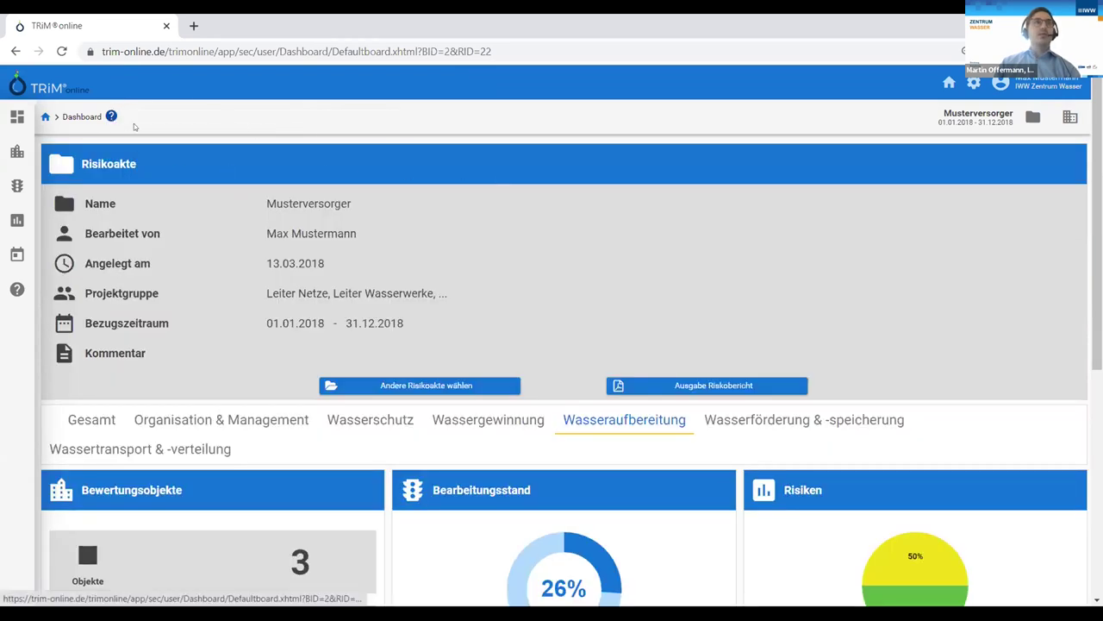
pyautogui.scroll(-1, 431, 212)
pyautogui.scroll(1, 438, 229)
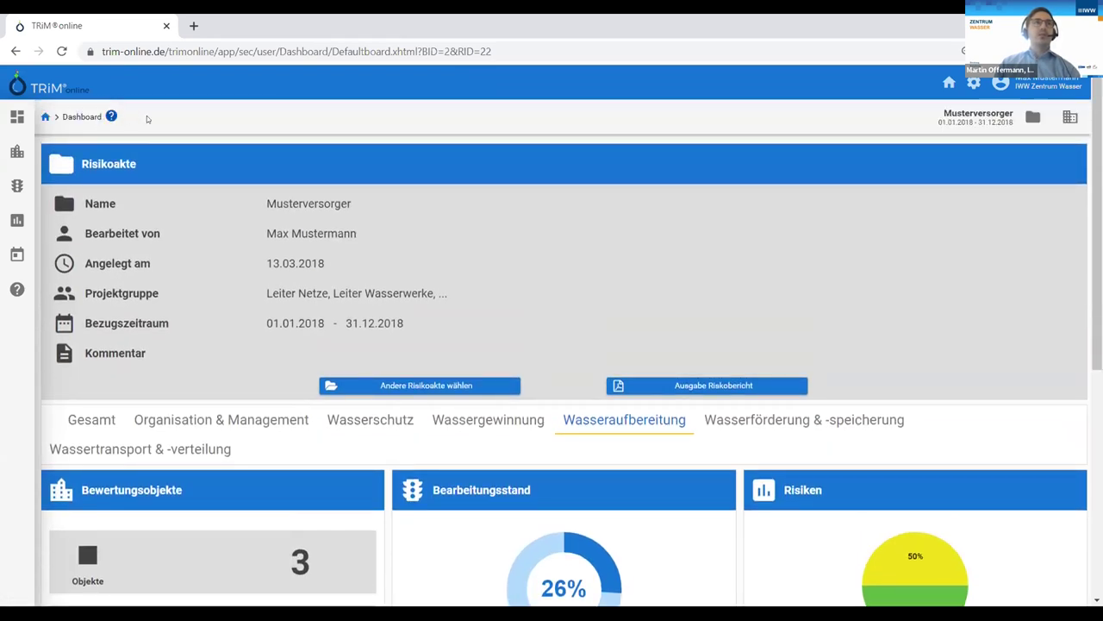
pyautogui.scroll(-6, 443, 239)
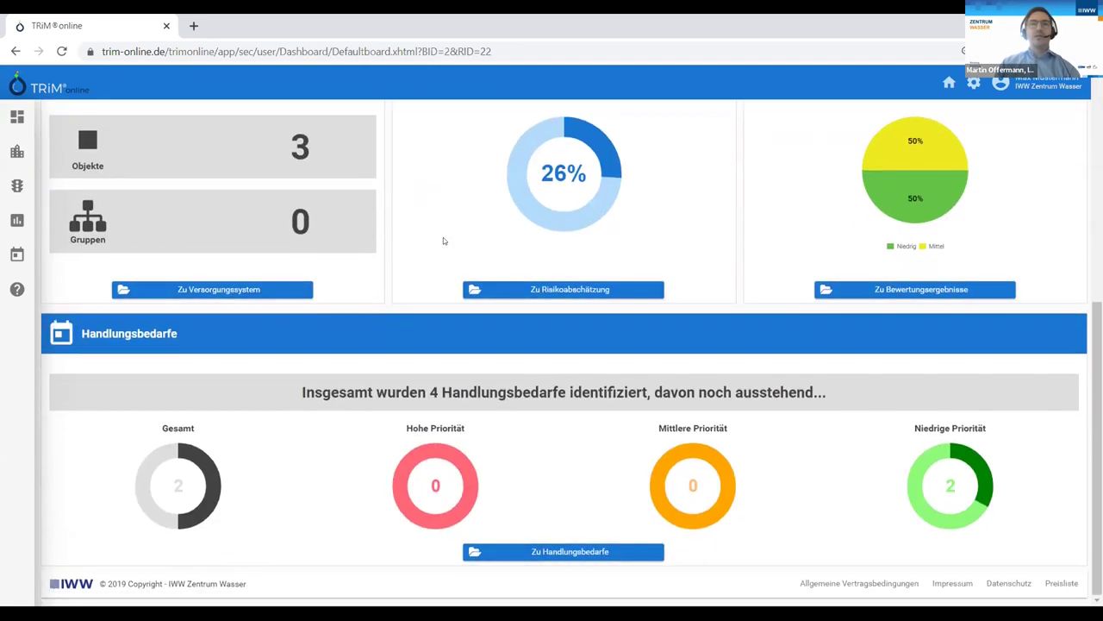
pyautogui.scroll(4, 364, 250)
pyautogui.scroll(1, 364, 250)
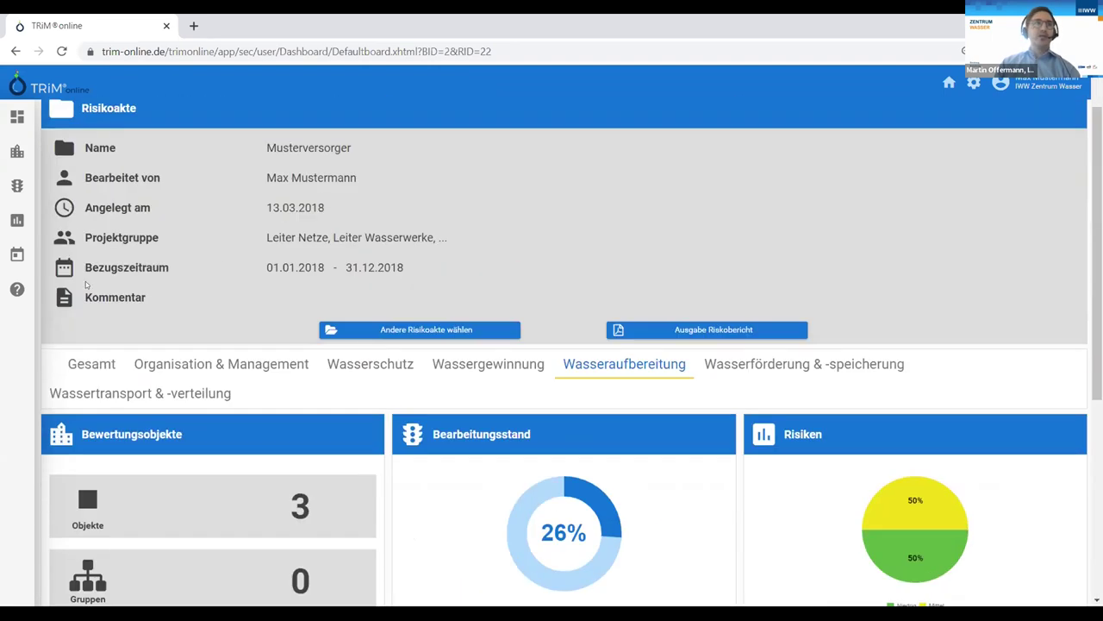
# Step: Open the glossary from the help section and translate the page into English
pyautogui.click(17, 289)
pyautogui.click(77, 145)
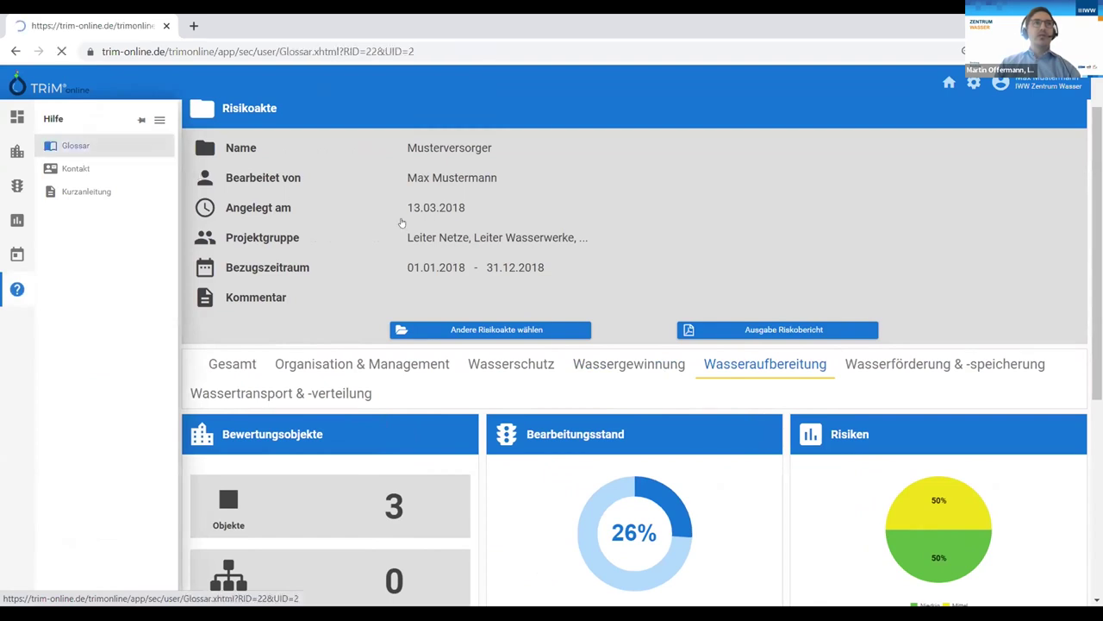
pyautogui.rightClick(228, 247)
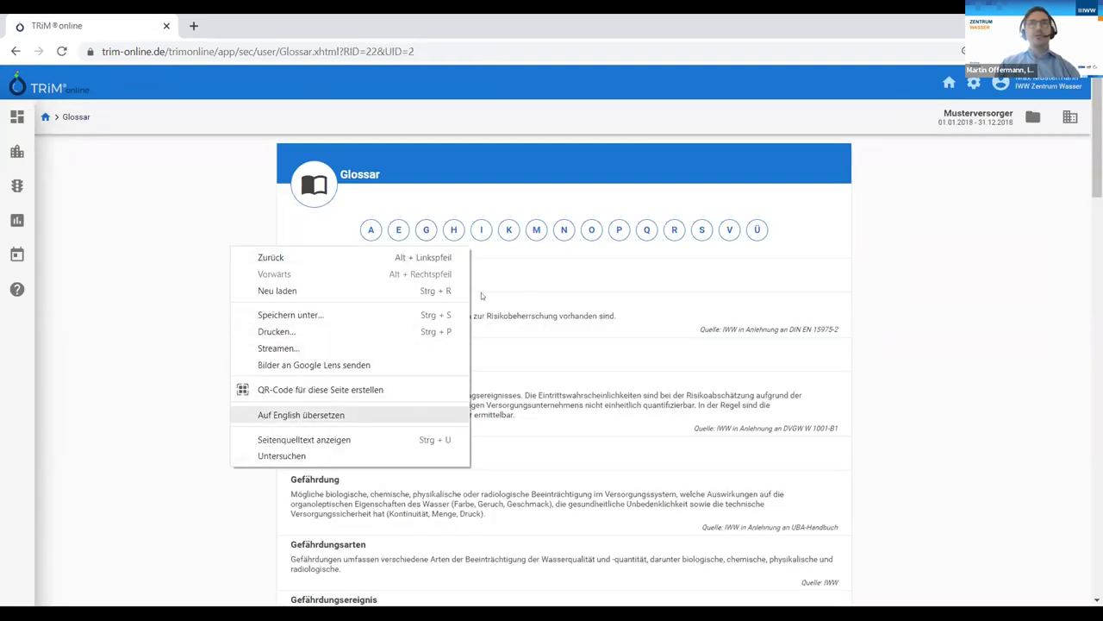
pyautogui.click(342, 416)
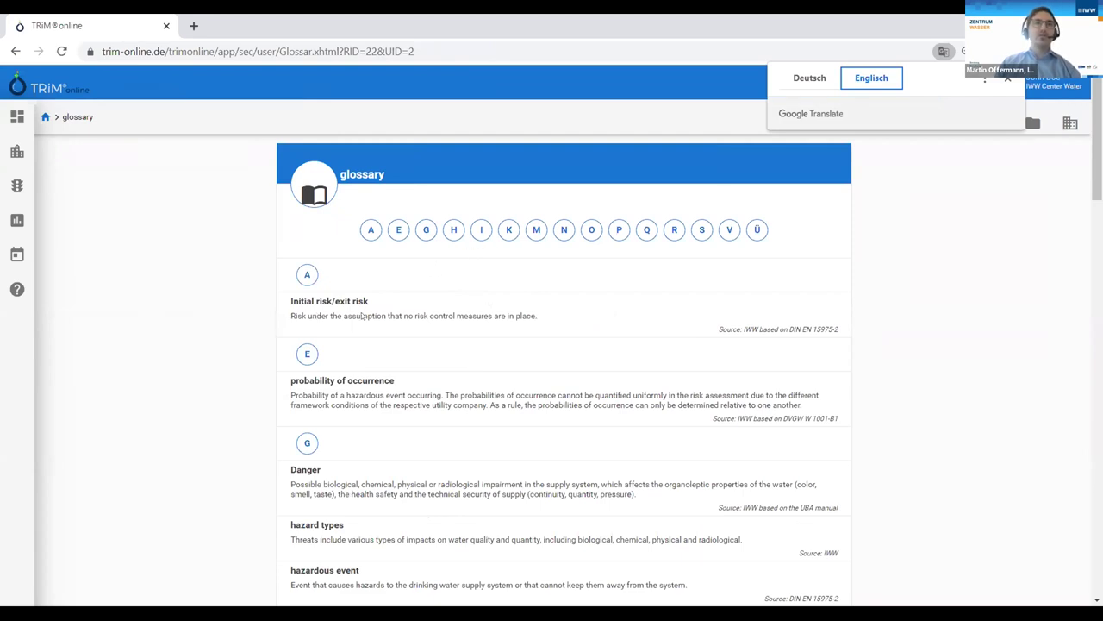
# Step: Look through the glossary definitions, including risk control measures, and return to the overall dashboard
pyautogui.scroll(-2, 390, 320)
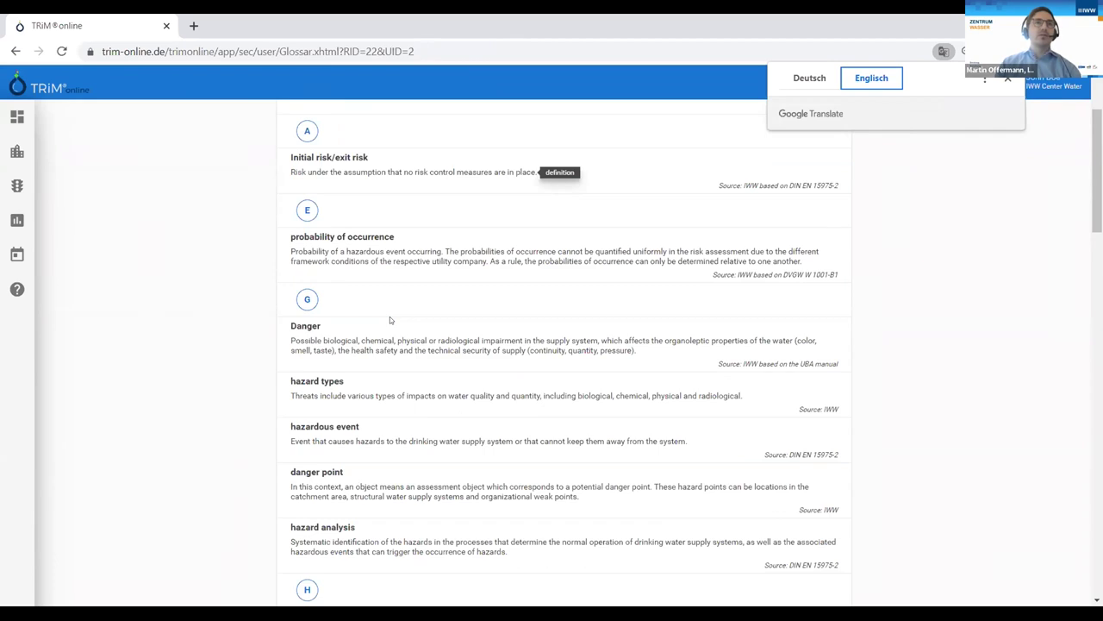
pyautogui.scroll(-5, 390, 320)
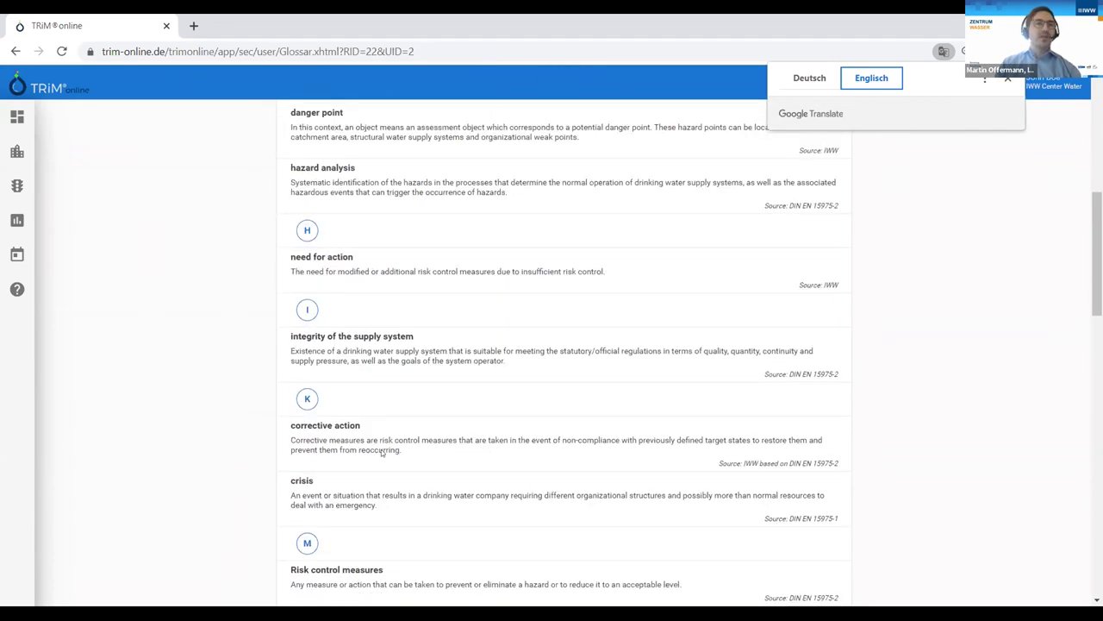
pyautogui.scroll(-2, 379, 448)
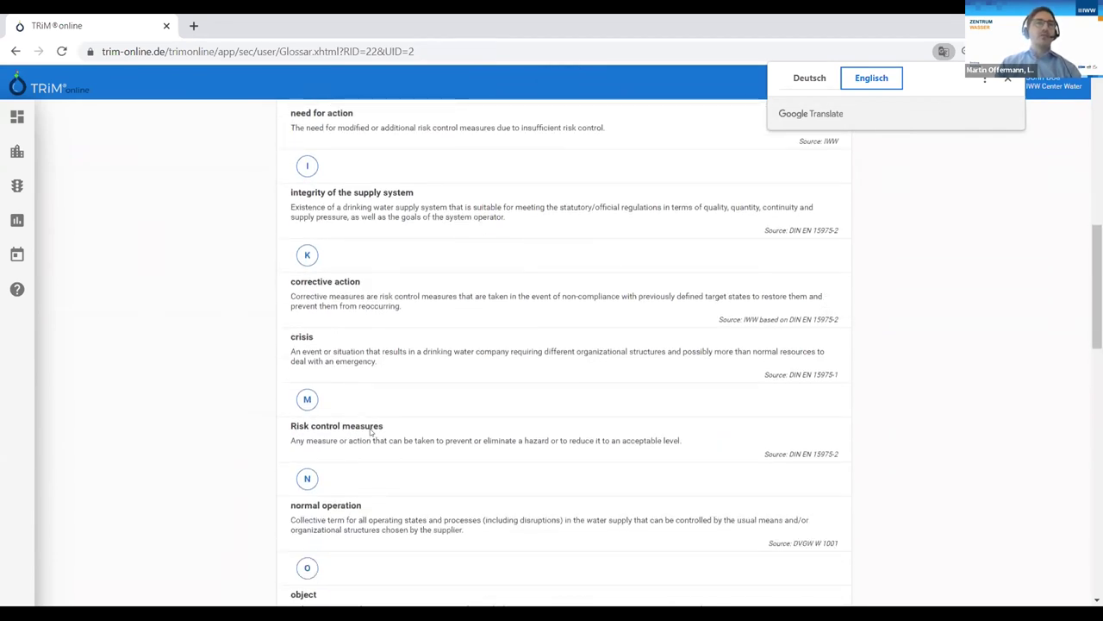
pyautogui.scroll(-2, 370, 430)
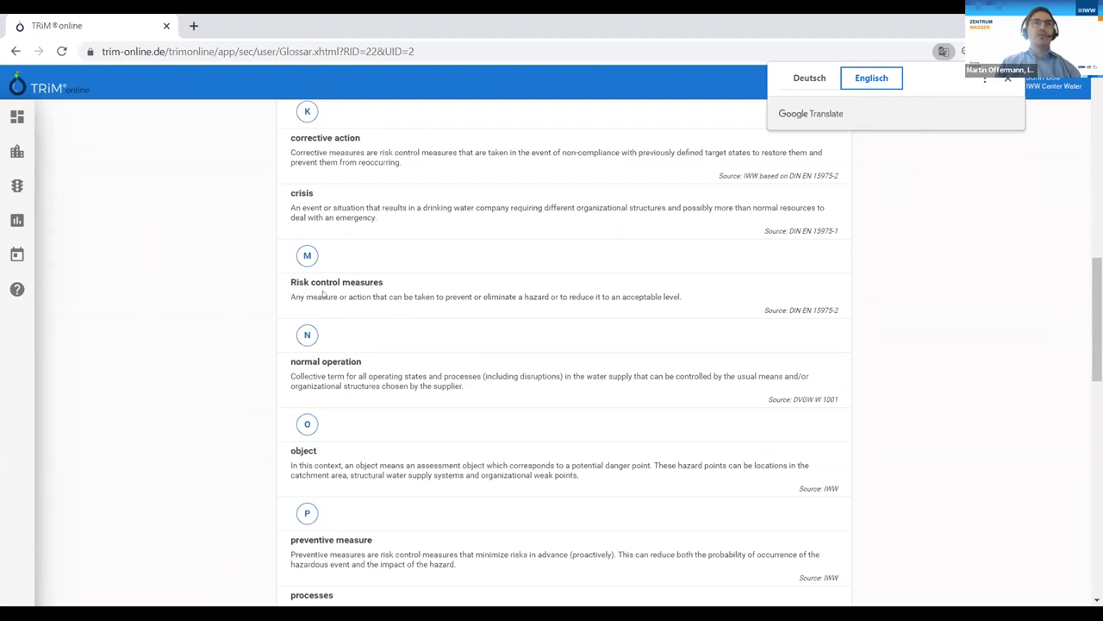
pyautogui.scroll(10, 165, 384)
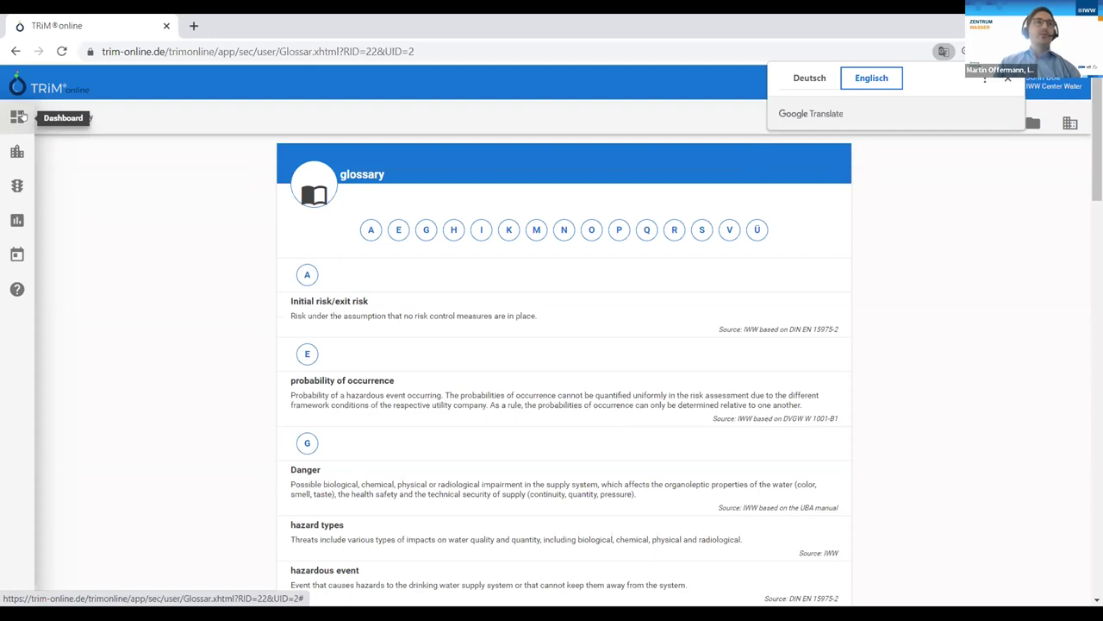
pyautogui.click(19, 116)
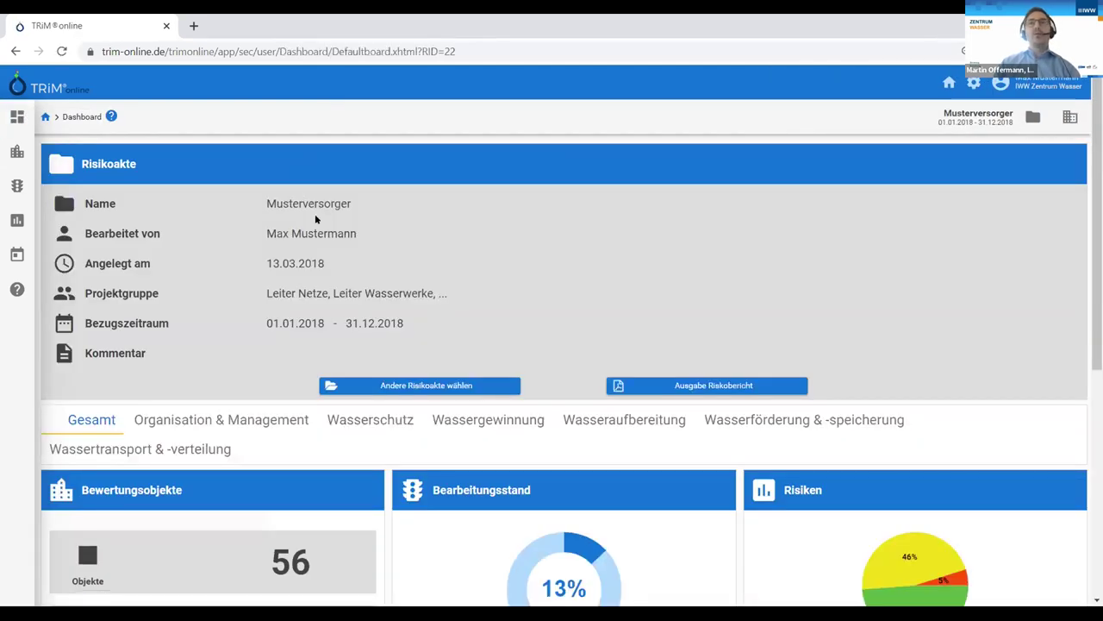